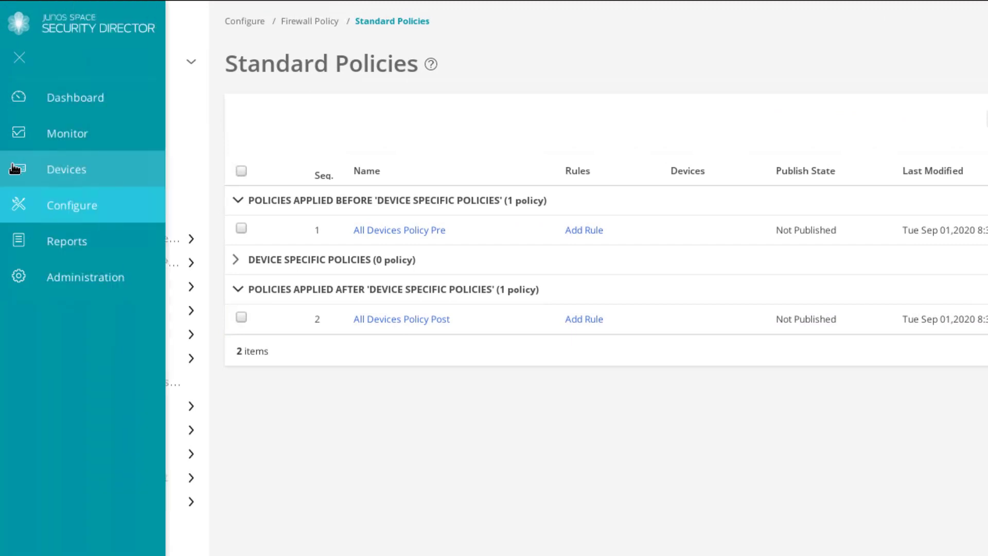
From the Security Devices list, open Modify Configuration for vSRX-1
left_click(16, 167)
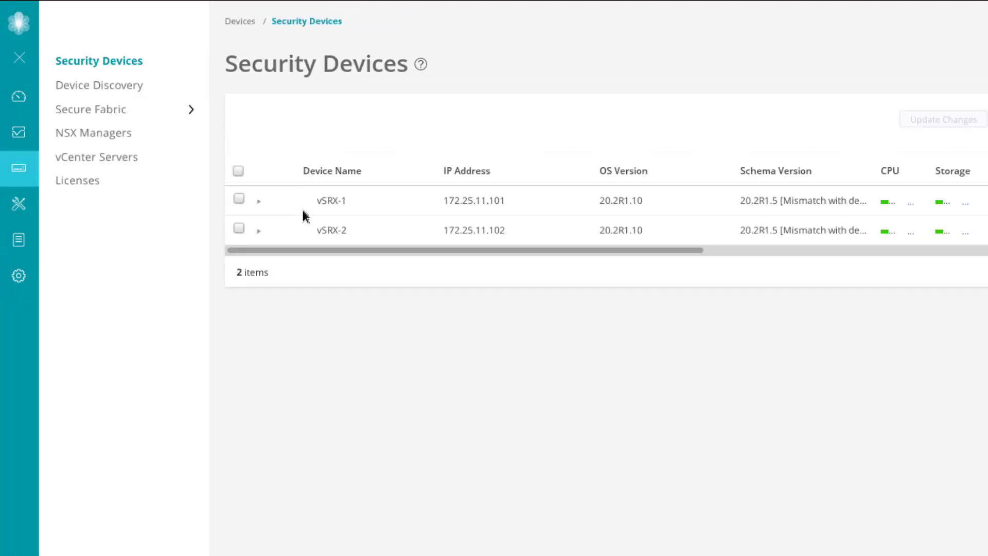
right_click(313, 204)
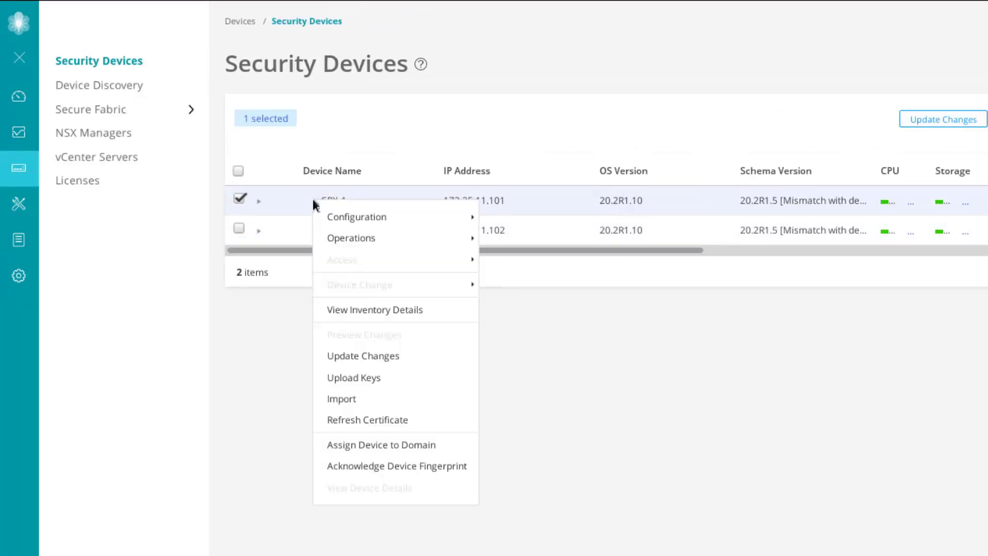
mouse_move(348, 220)
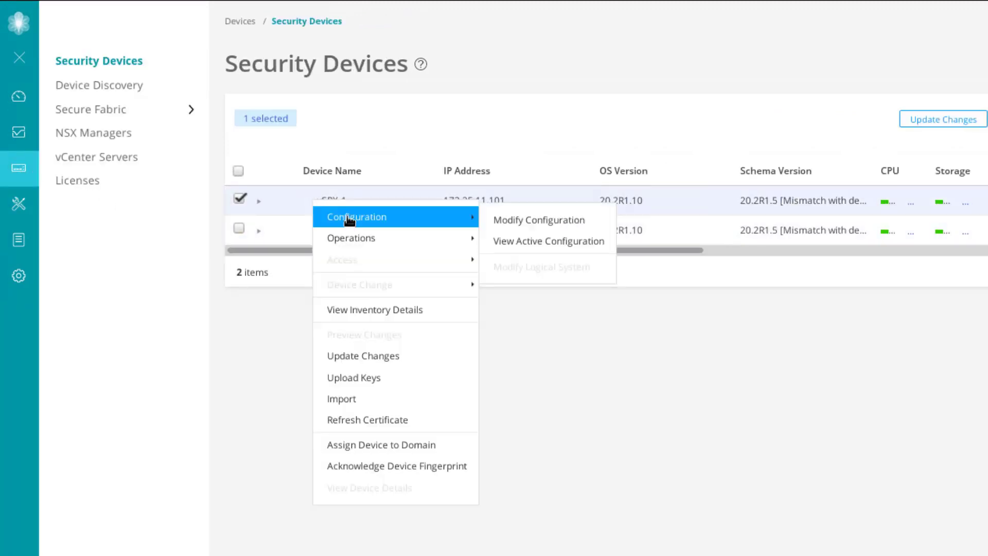
left_click(517, 221)
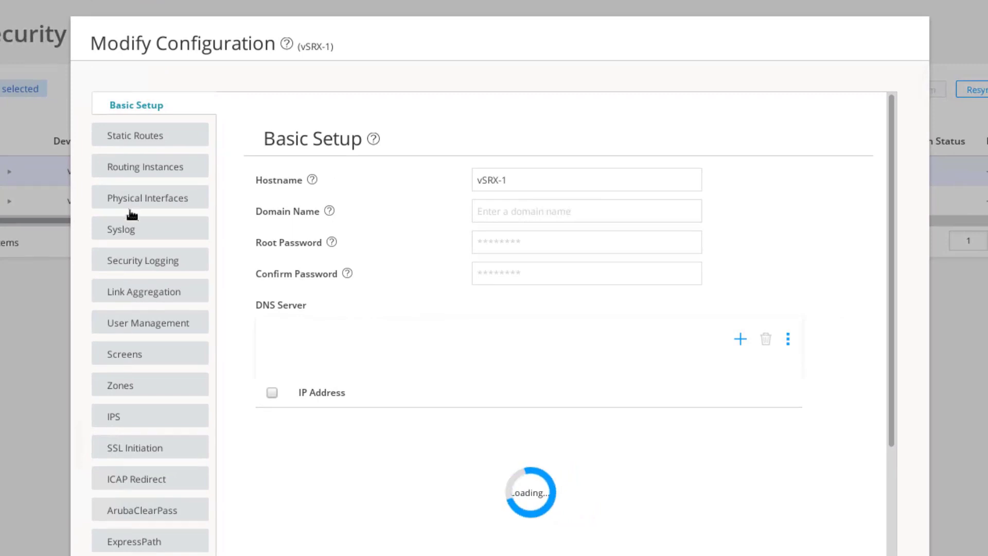
Set the Link Aggregation global Device Count to 1 for vSRX-1
left_click(177, 298)
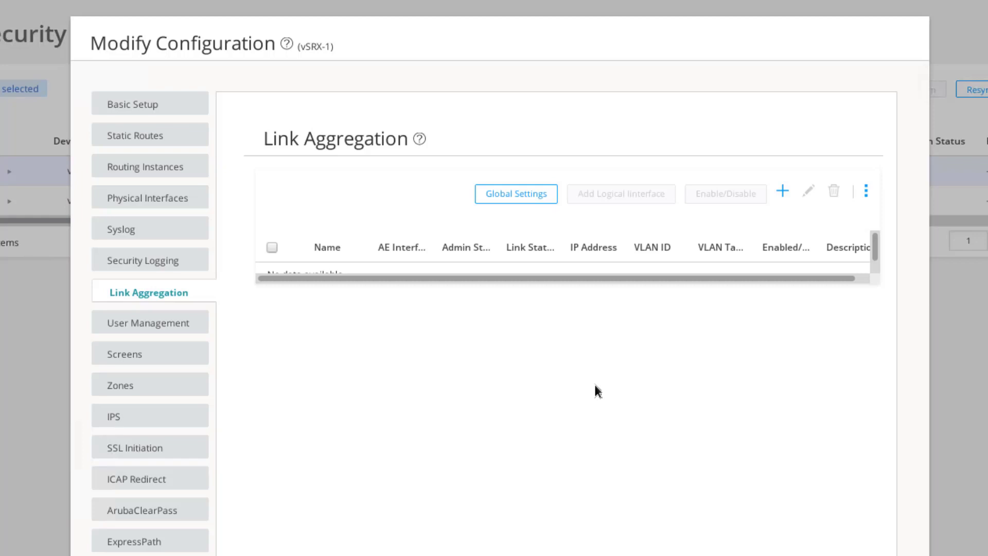
left_click(514, 196)
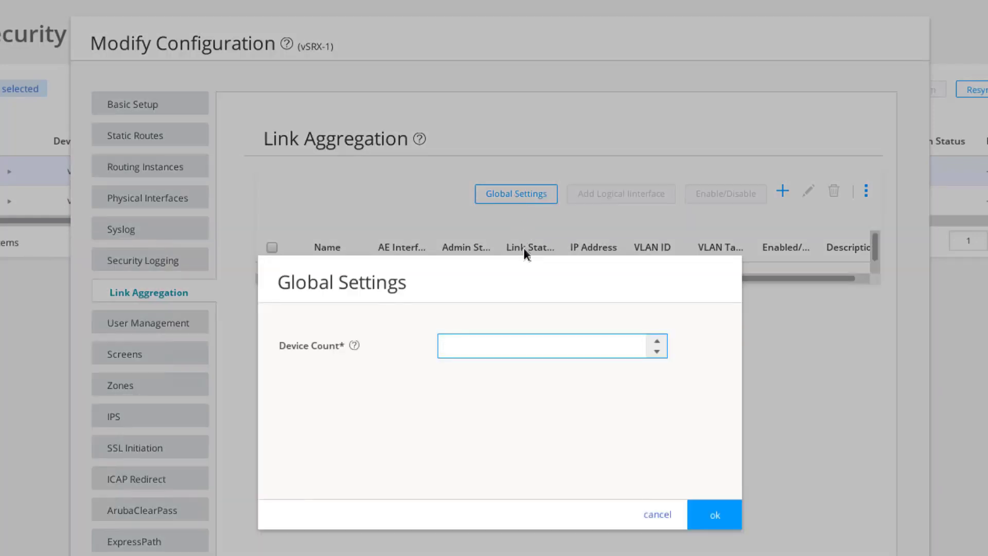
type("1")
left_click(720, 521)
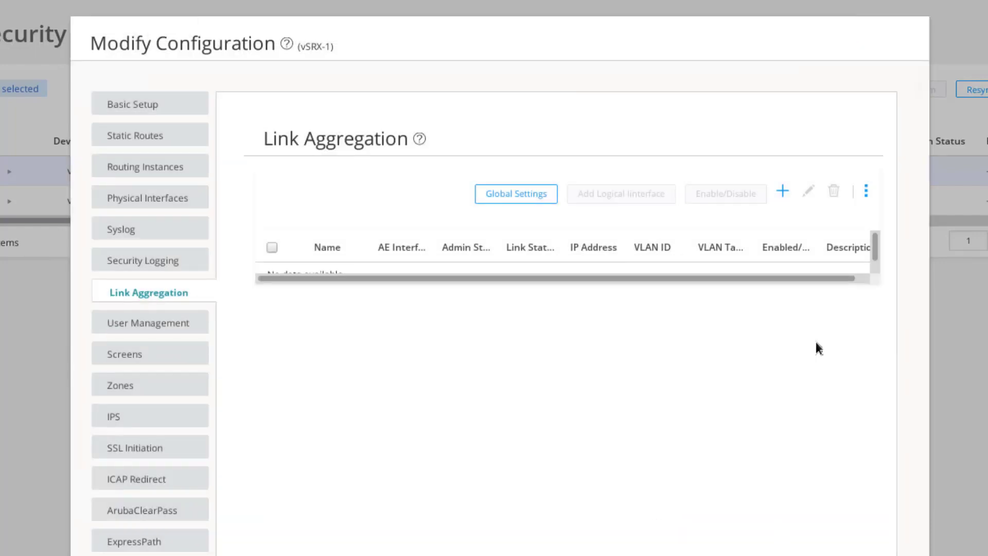
Add aggregated interface ae0 with member interfaces ge-0/0/5, ge-0/0/6, ge-0/0/7 and ge-0/0/8
left_click(783, 192)
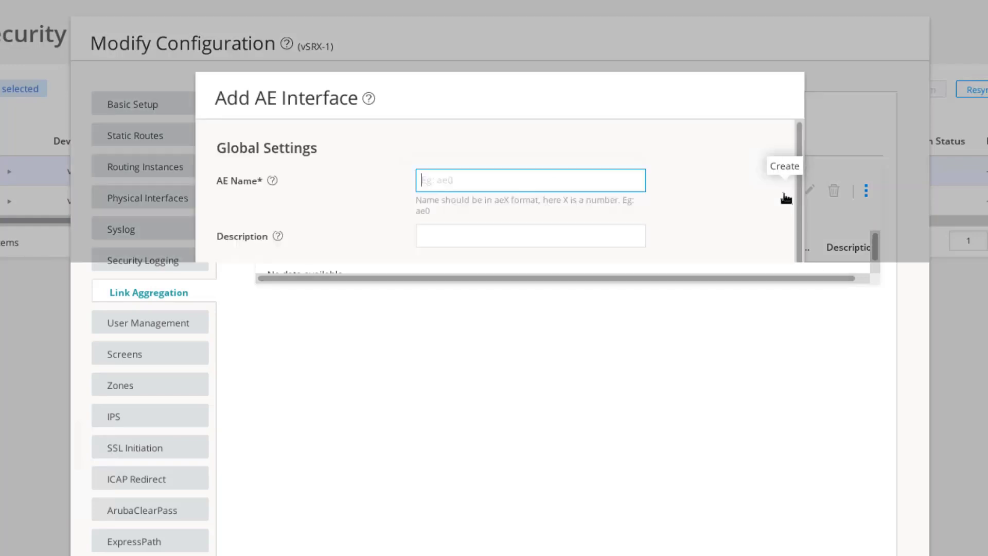
type("a")
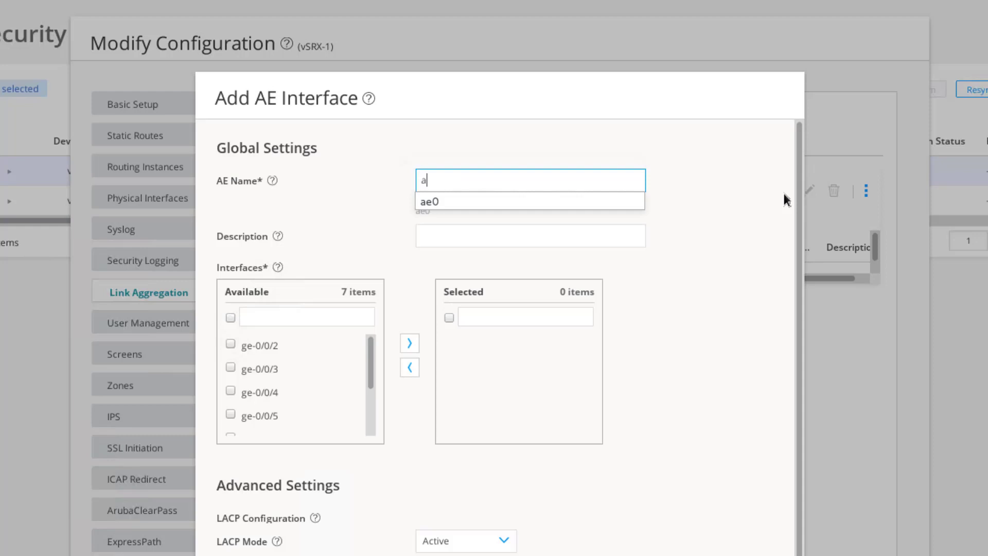
type("e0")
key("Tab")
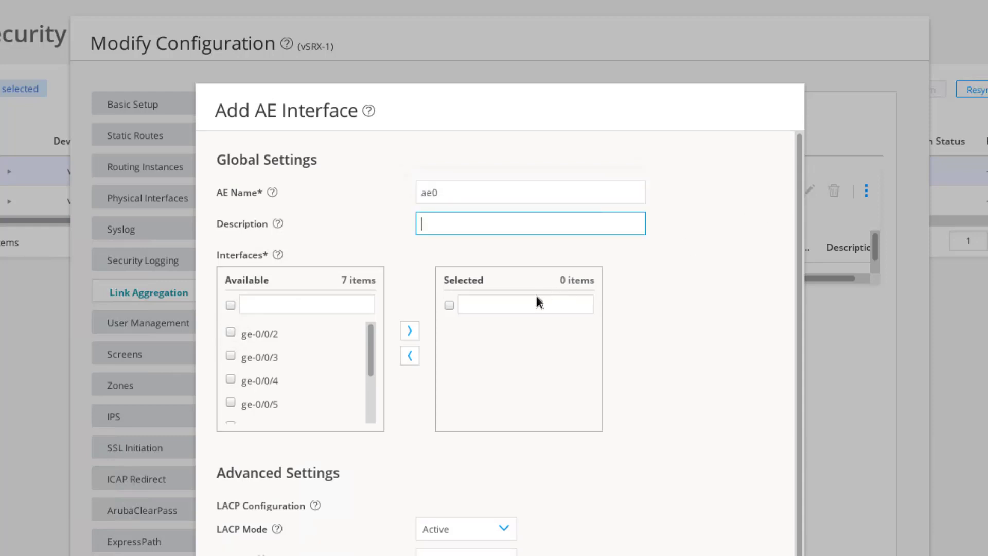
left_click(230, 402)
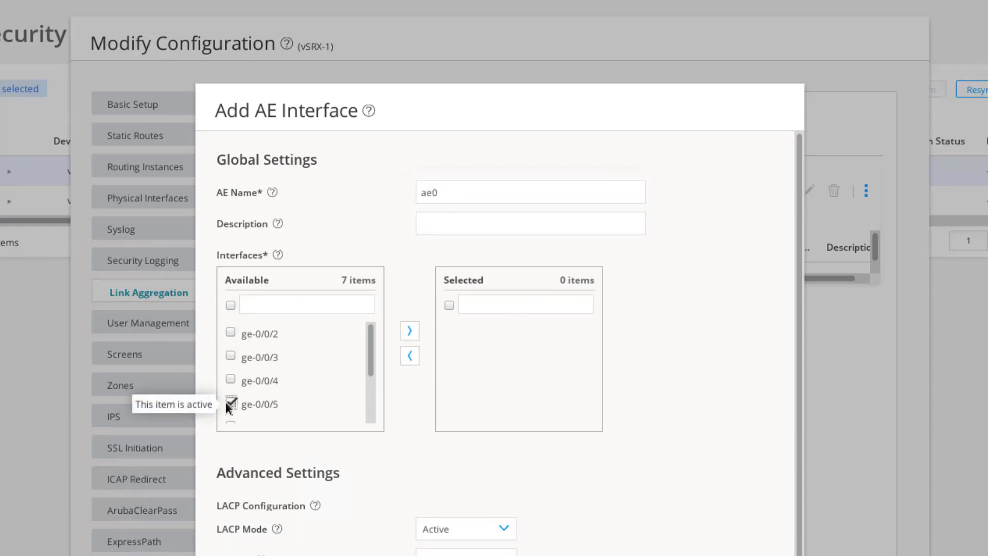
scroll(289, 381, "down", 3)
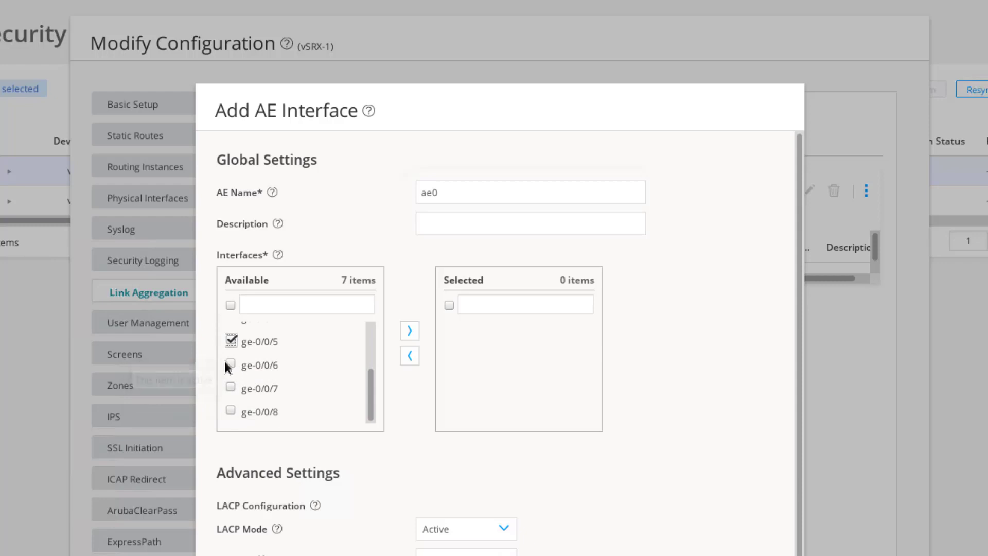
left_click(231, 364)
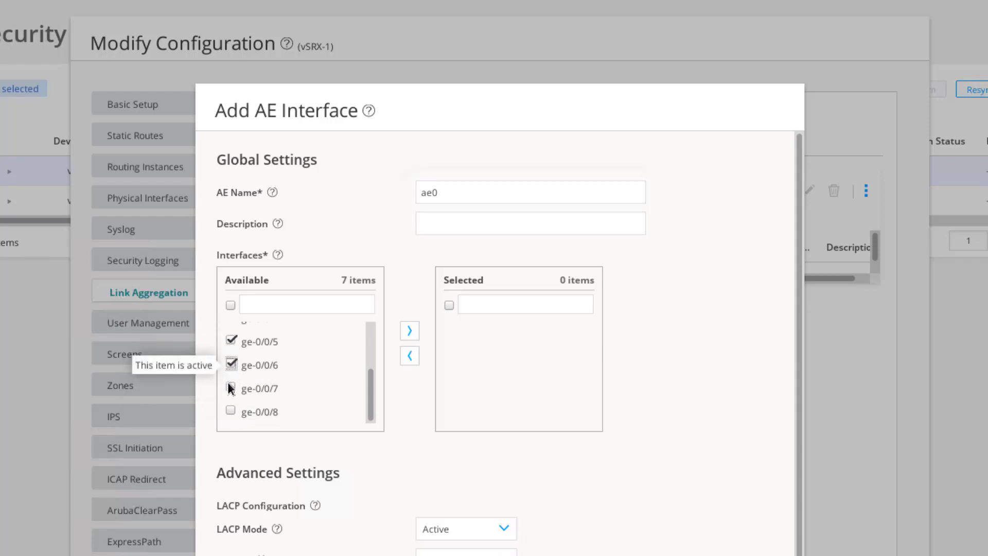
left_click(230, 388)
left_click(231, 410)
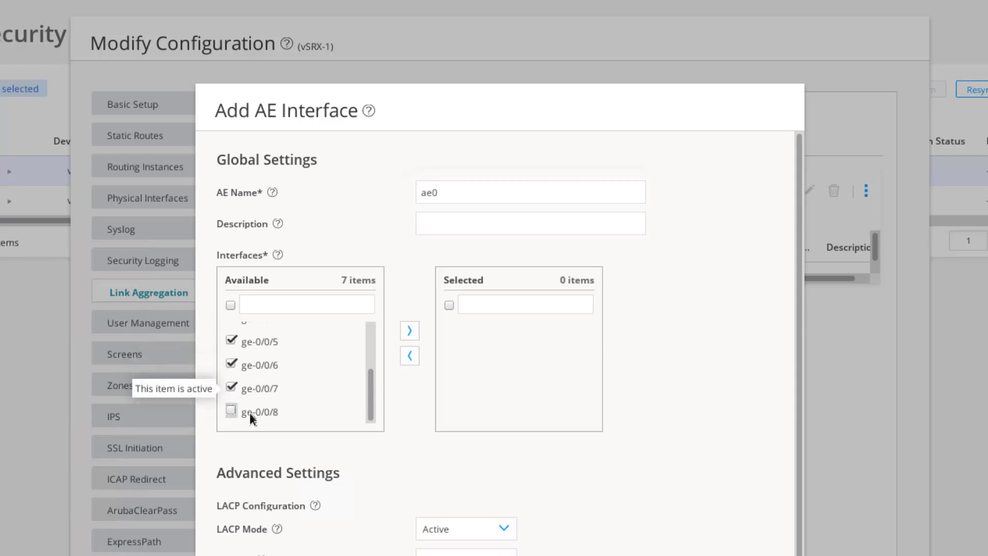
left_click(406, 335)
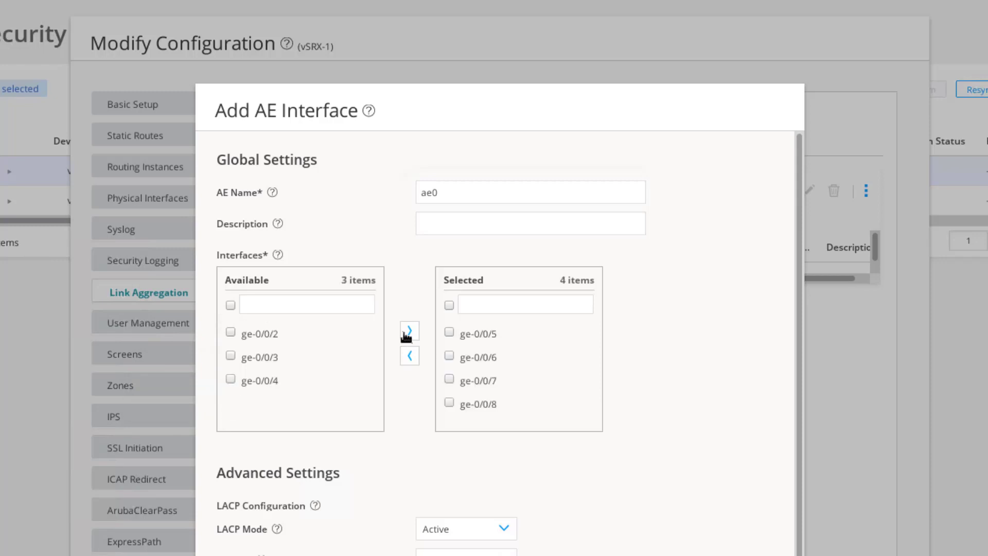
Keep ae0's LACP mode at Active and periodic rate at None
scroll(631, 459, "down", 1)
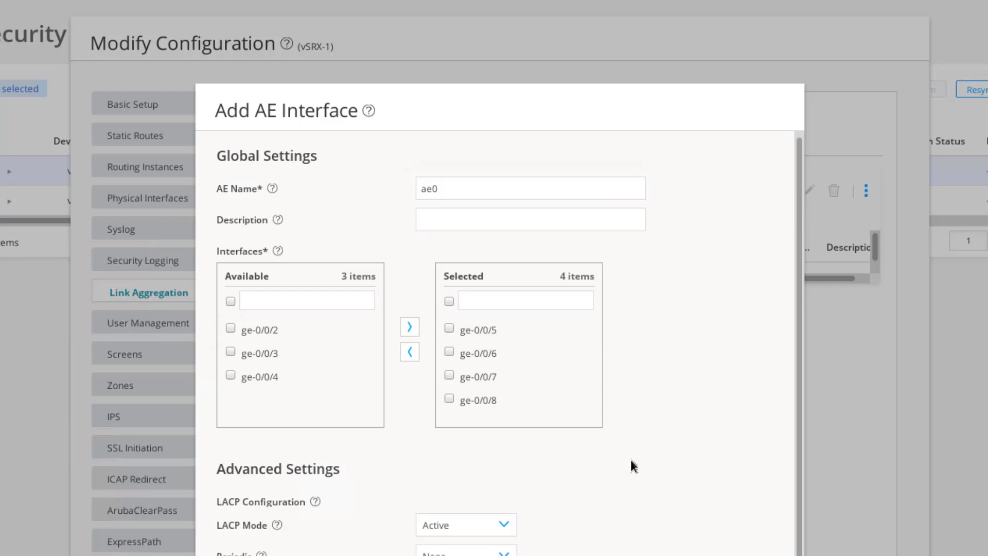
left_click(503, 527)
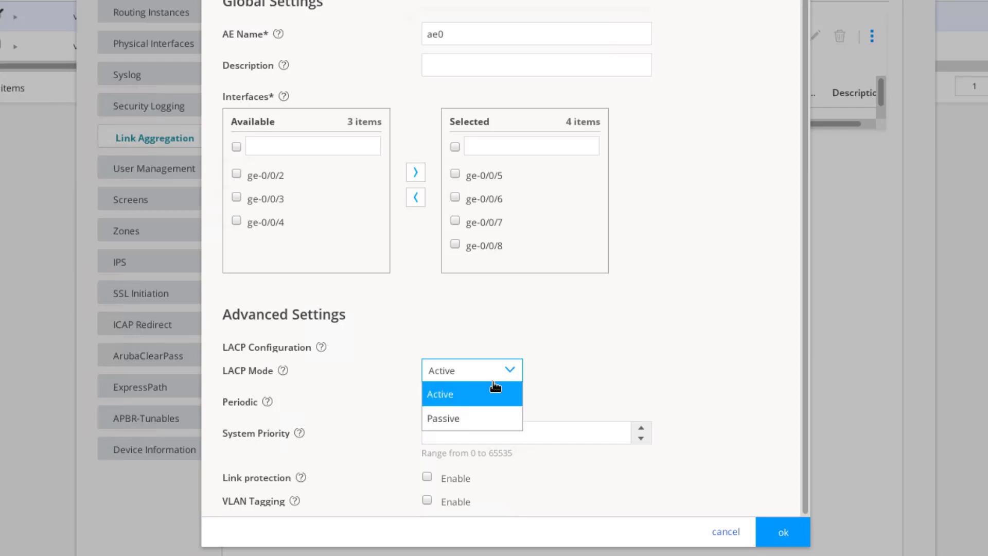
left_click(493, 387)
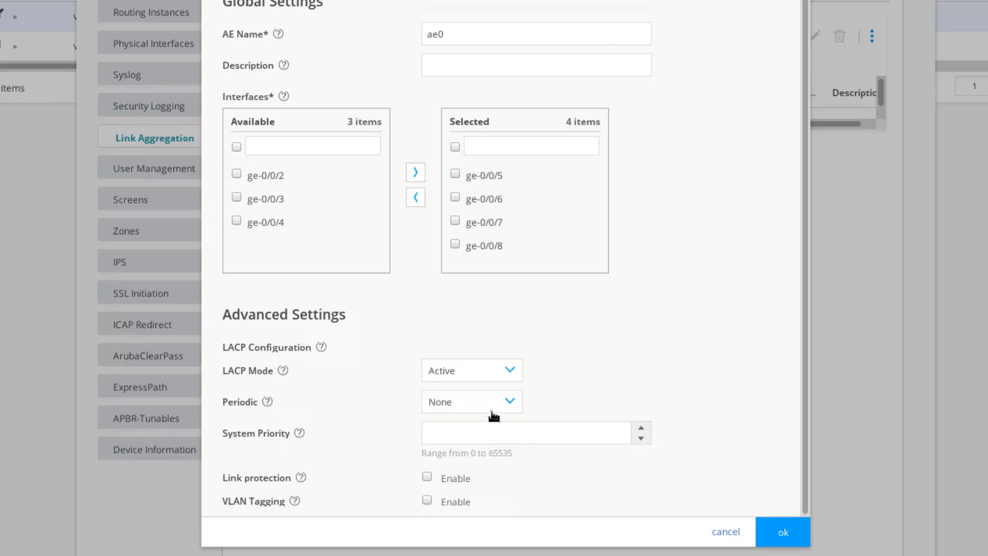
left_click(507, 404)
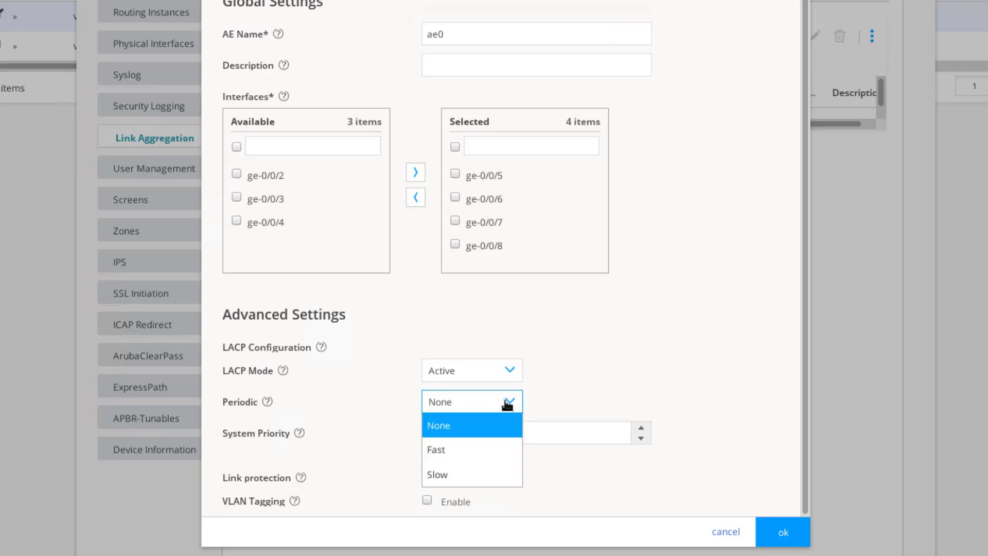
left_click(582, 381)
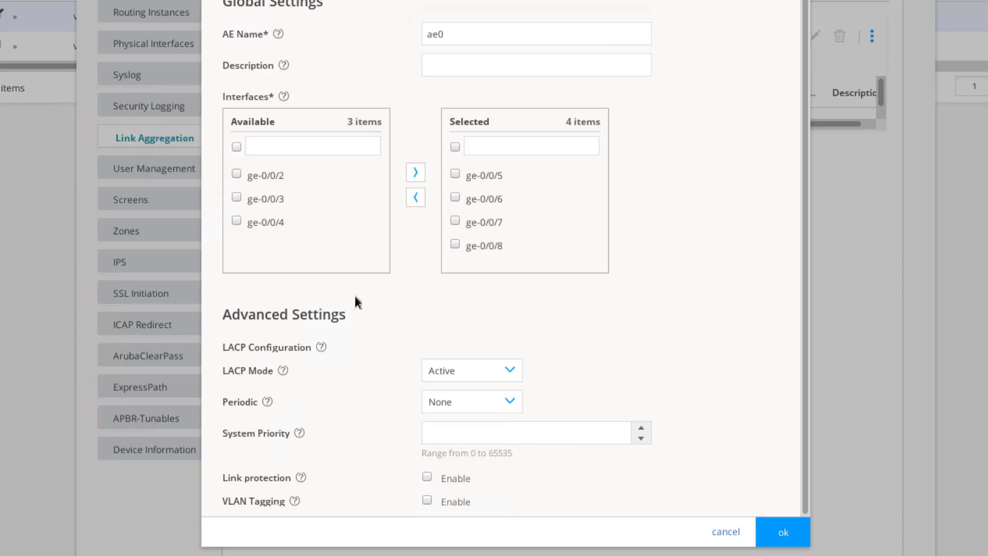
Save the ae0 interface and start adding a logical unit to it
left_click(787, 533)
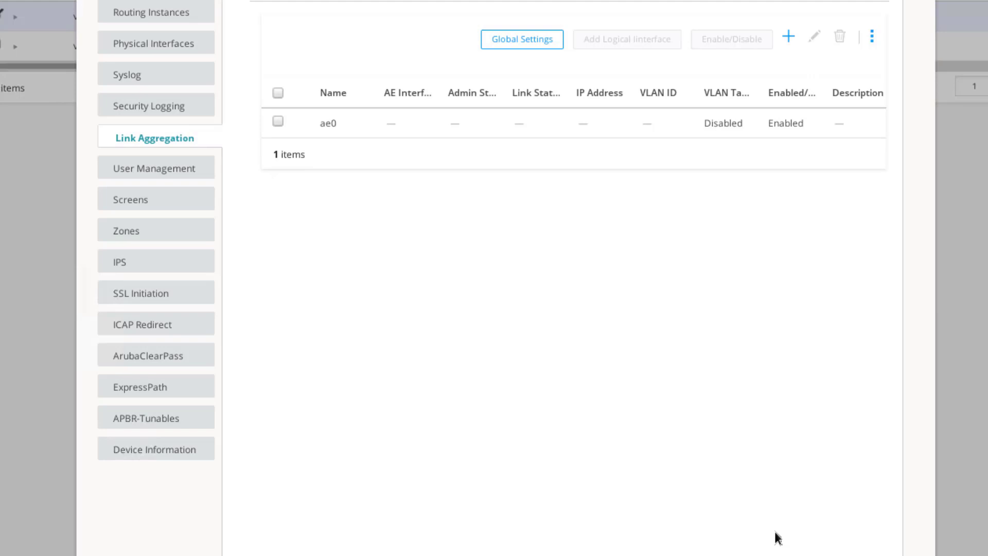
left_click(279, 120)
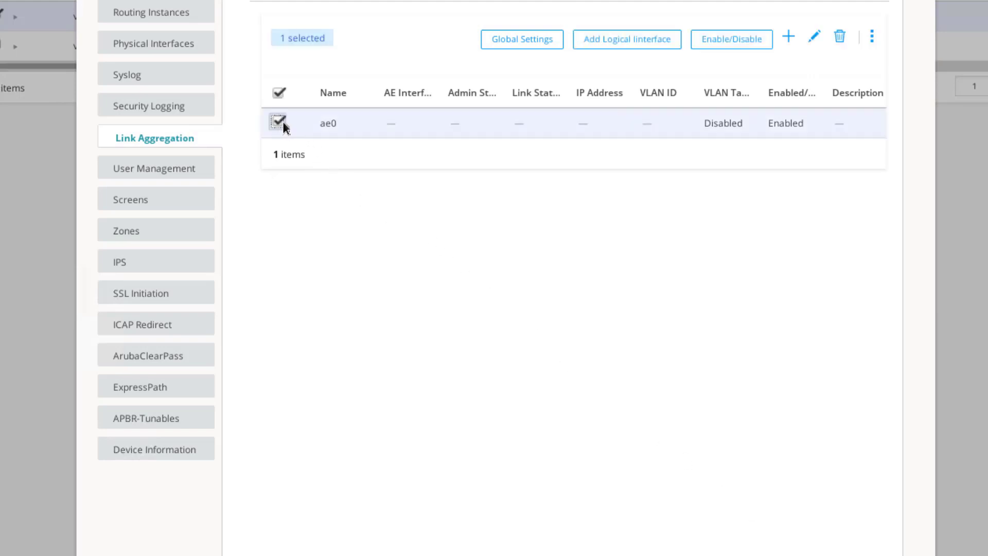
left_click(604, 50)
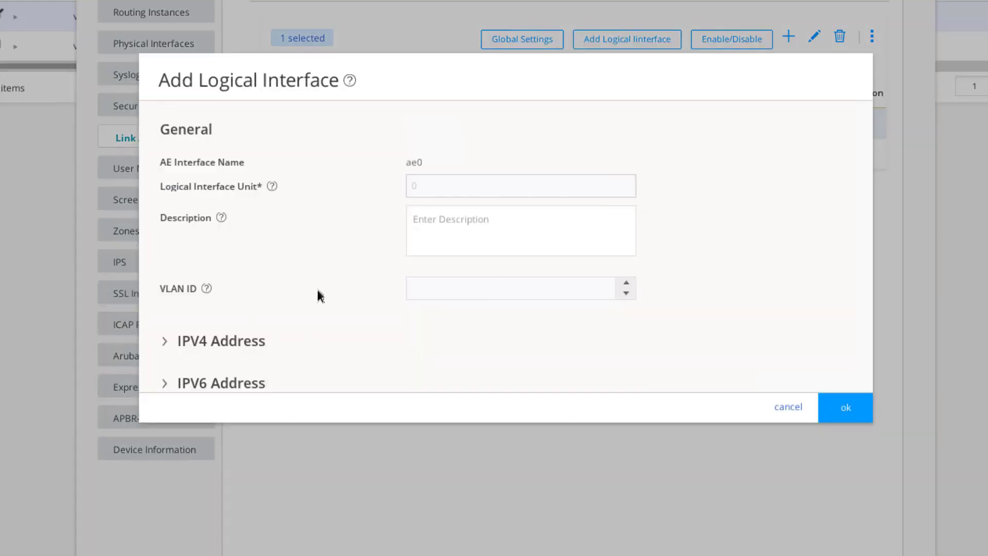
Add the IPv4 address 10.1.5.1 with subnet mask 24 to the ae0 logical unit
left_click(163, 341)
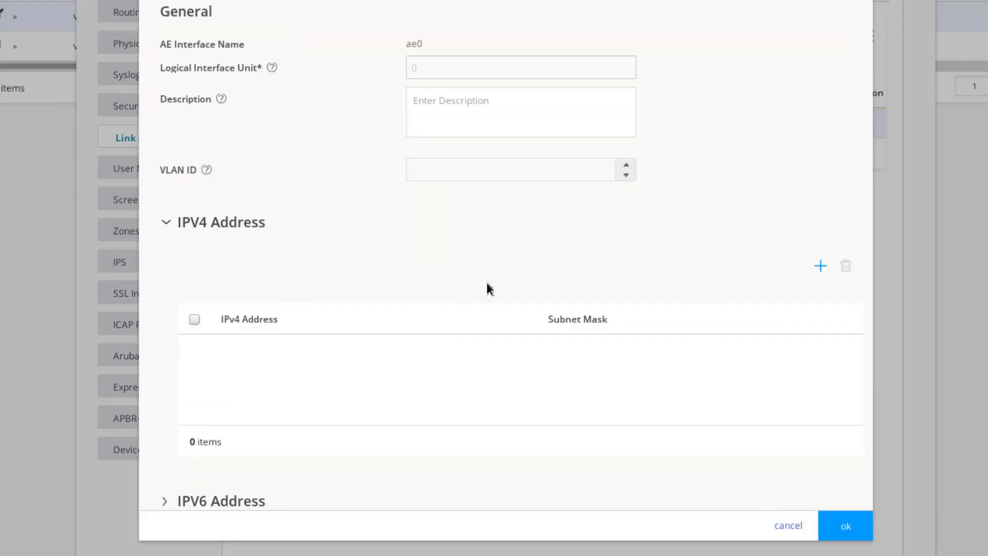
left_click(821, 267)
left_click(260, 355)
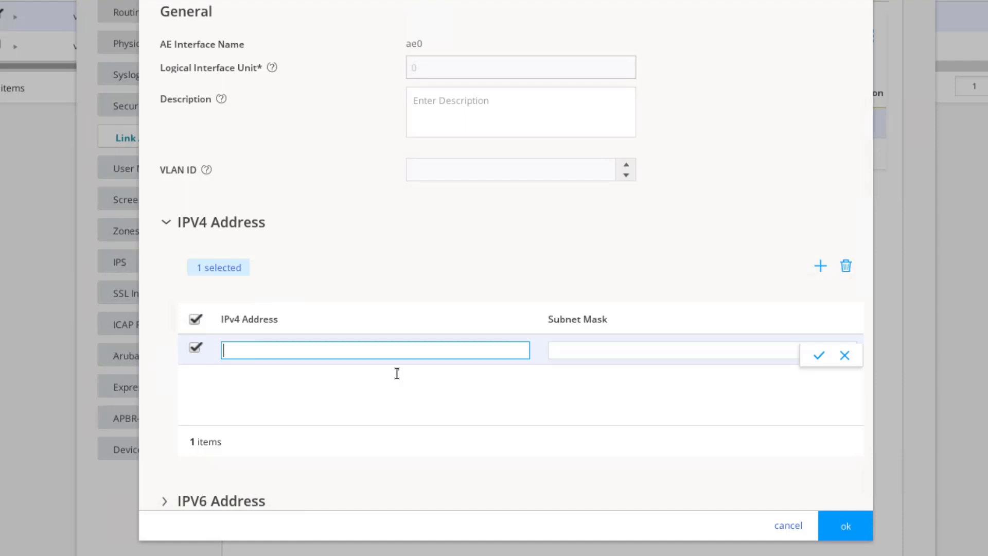
type("10.")
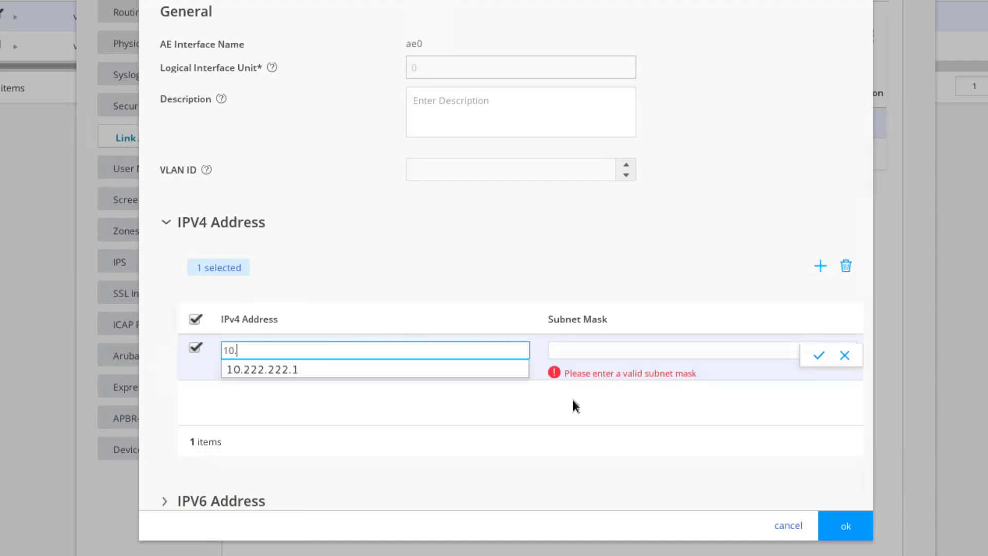
type("1.5.1")
key("Tab")
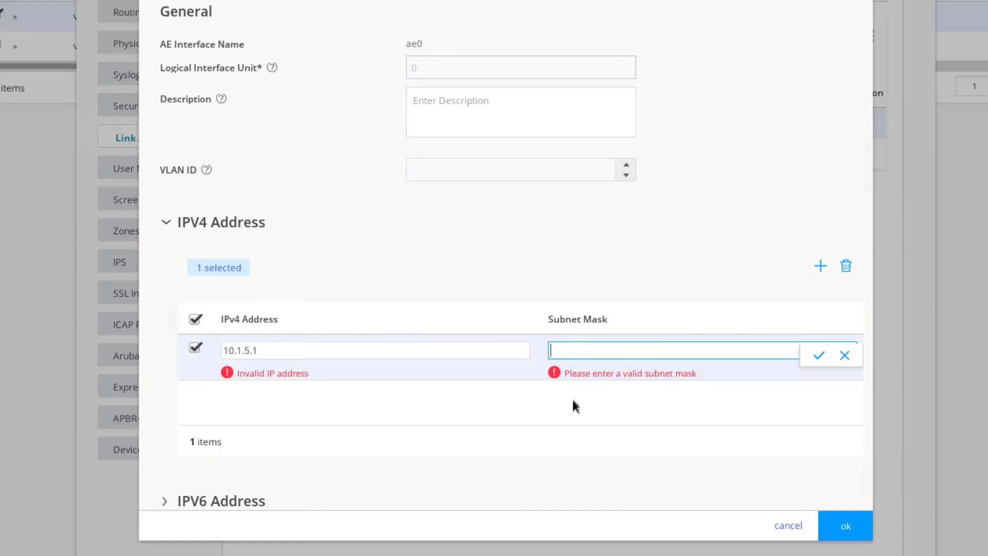
type("24")
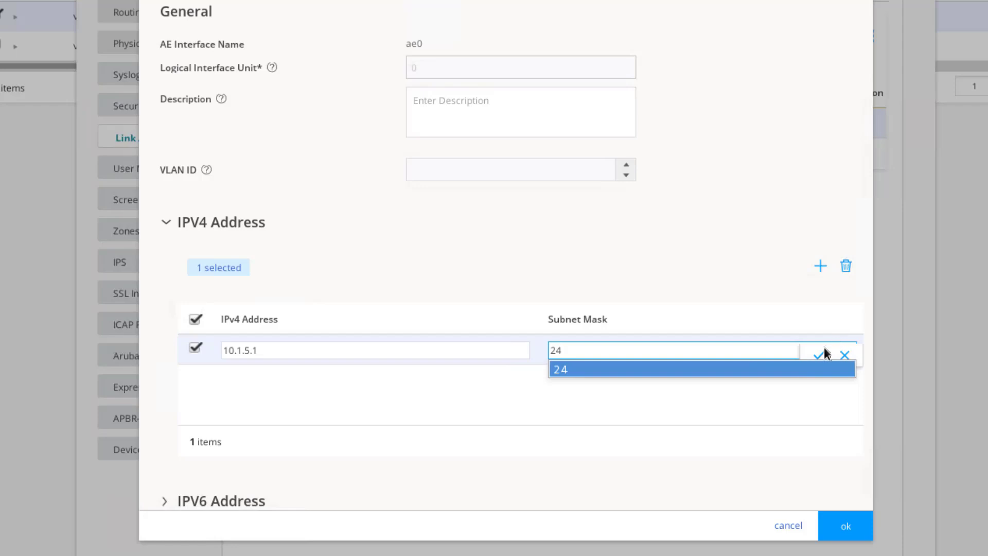
left_click(821, 354)
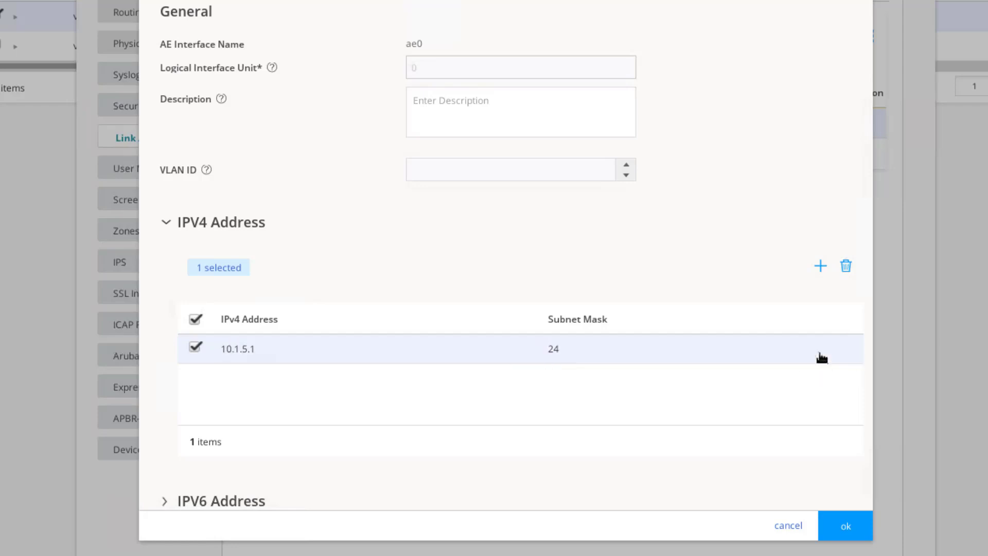
Confirm the ae0 logical interface and deploy vSRX-1's configuration with Run now
left_click(827, 529)
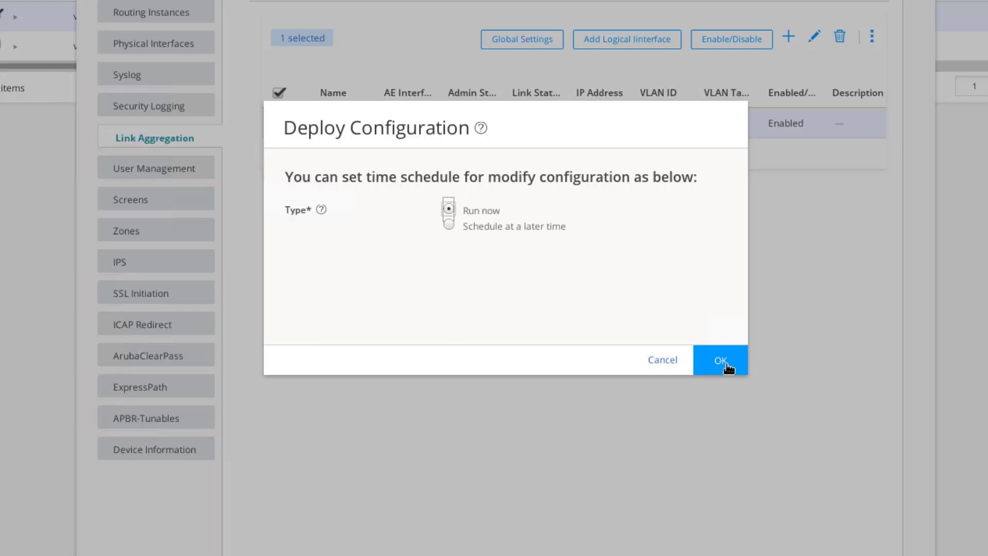
left_click(725, 365)
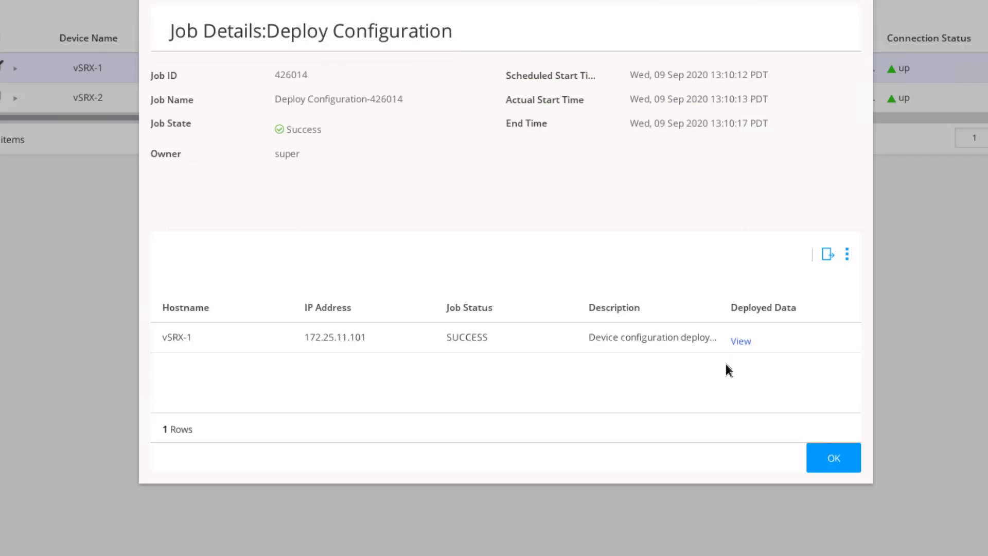
Close the successful job report and open Modify Configuration for vSRX-2
left_click(843, 464)
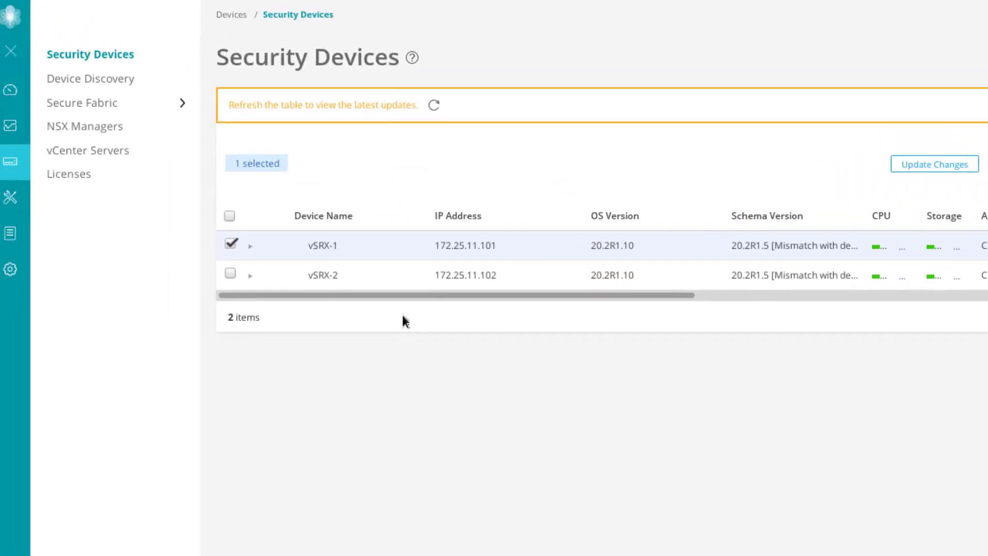
left_click(378, 274)
right_click(387, 280)
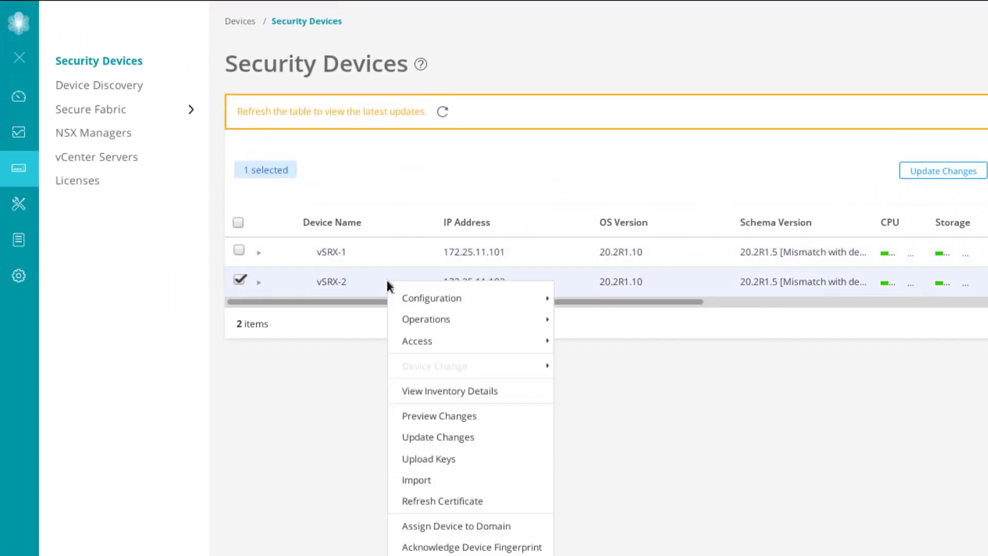
mouse_move(440, 296)
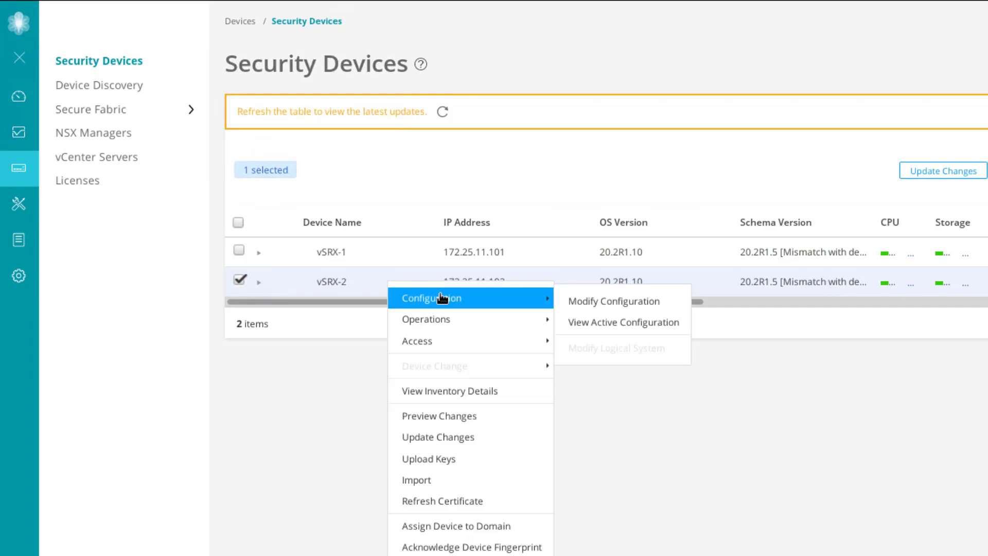
left_click(629, 301)
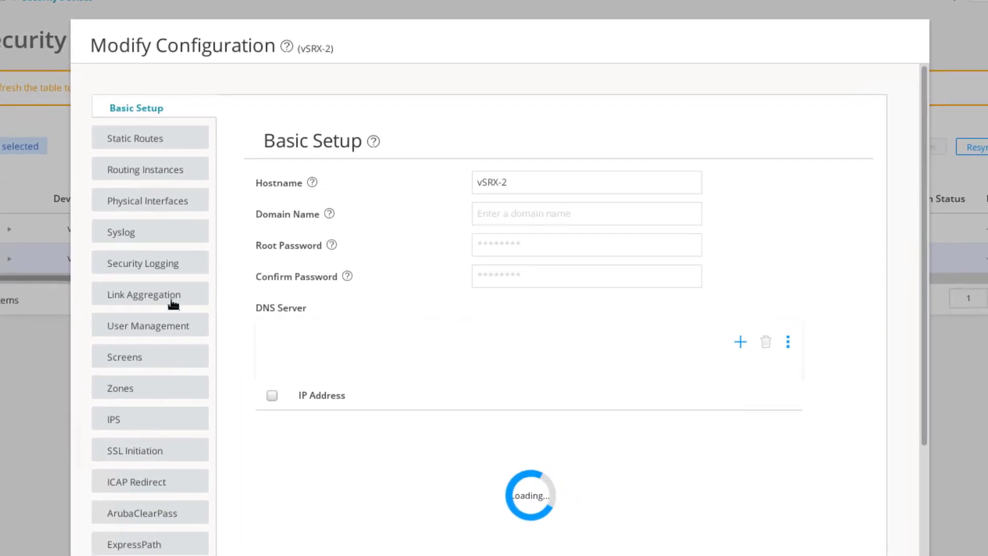
Set vSRX-2's Link Aggregation global Device Count to 1
left_click(172, 303)
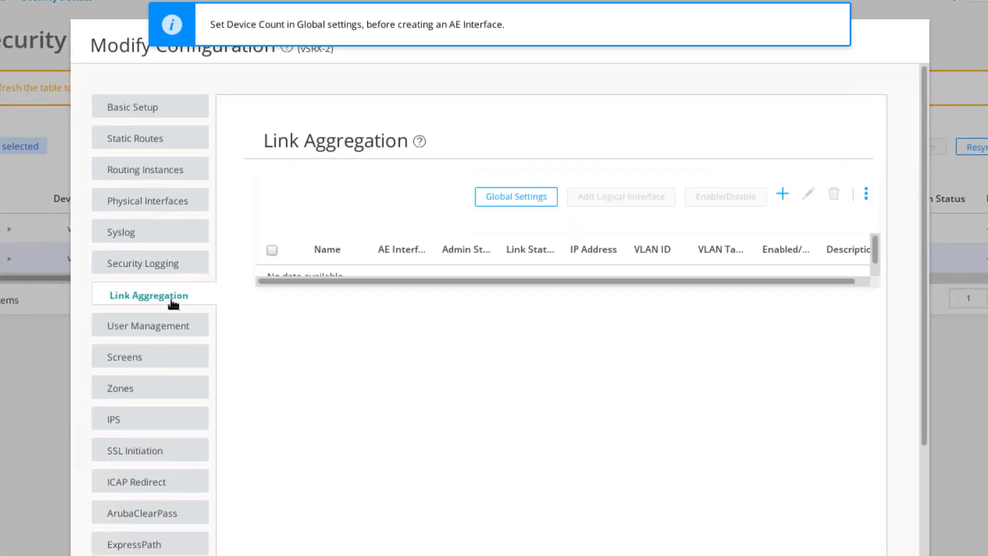
left_click(532, 203)
type("1")
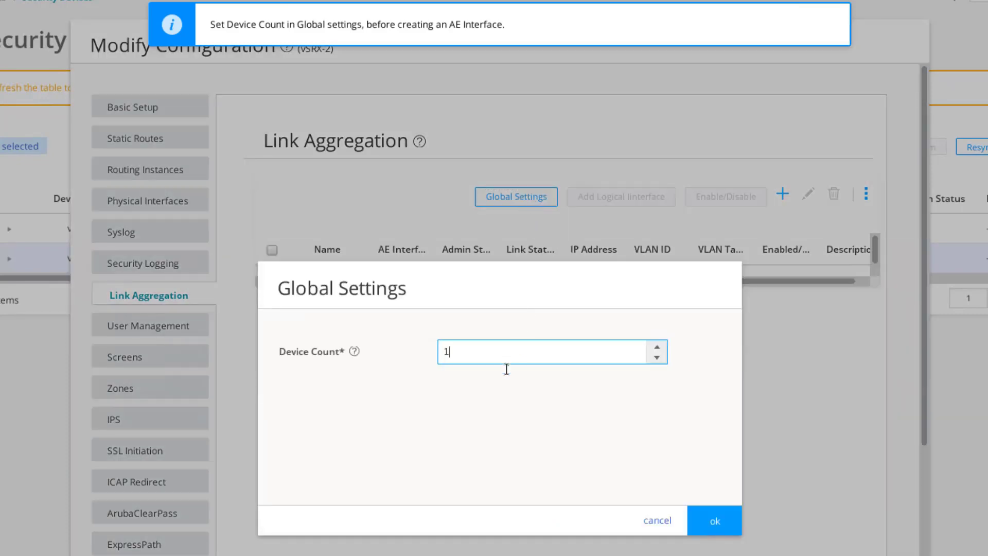
left_click(716, 520)
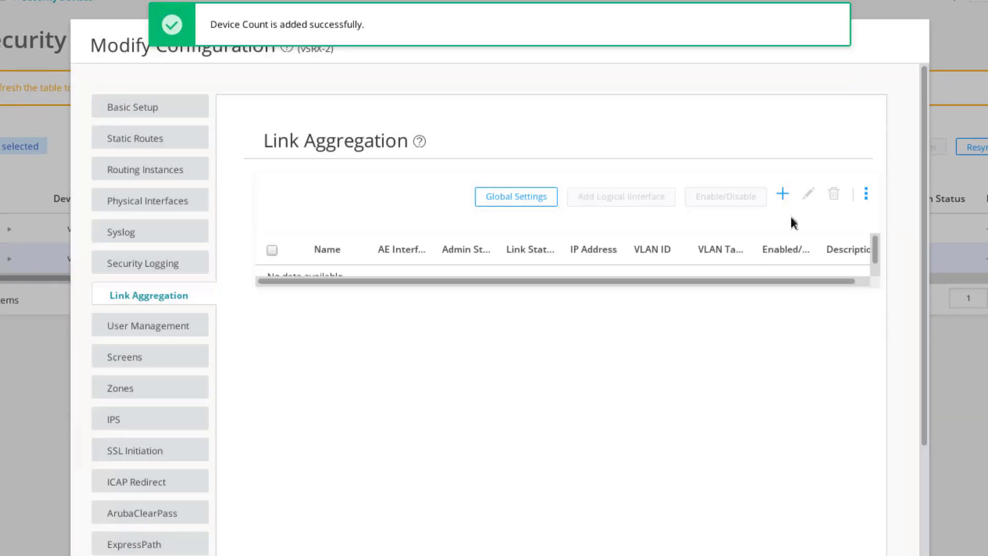
Add ae0 on vSRX-2 with members ge-0/0/5 through ge-0/0/8 and LACP Active
left_click(782, 194)
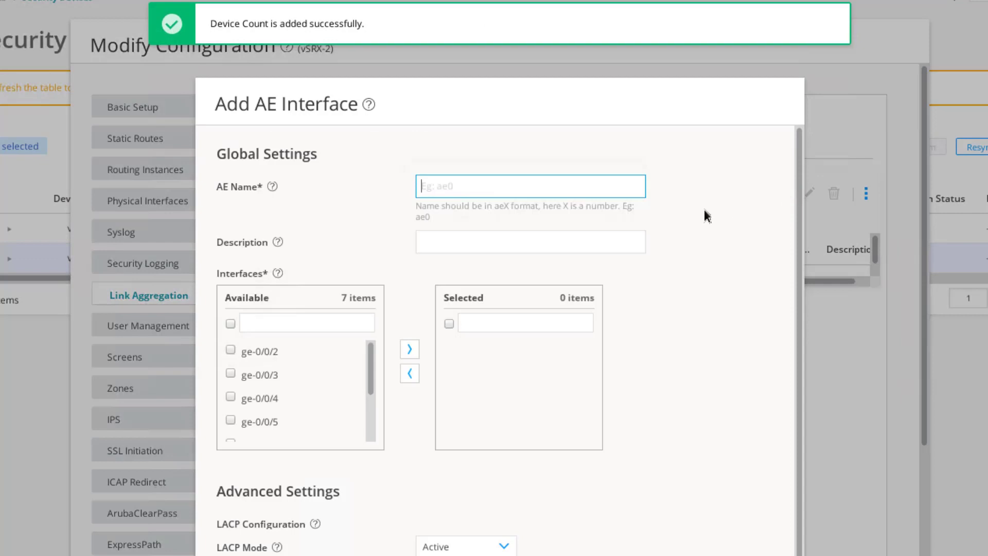
type("a")
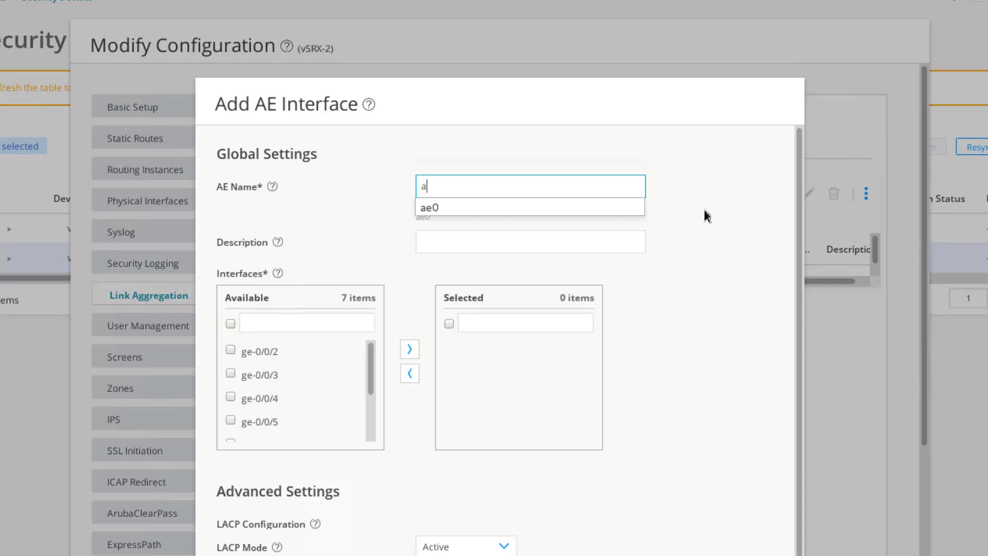
type("e")
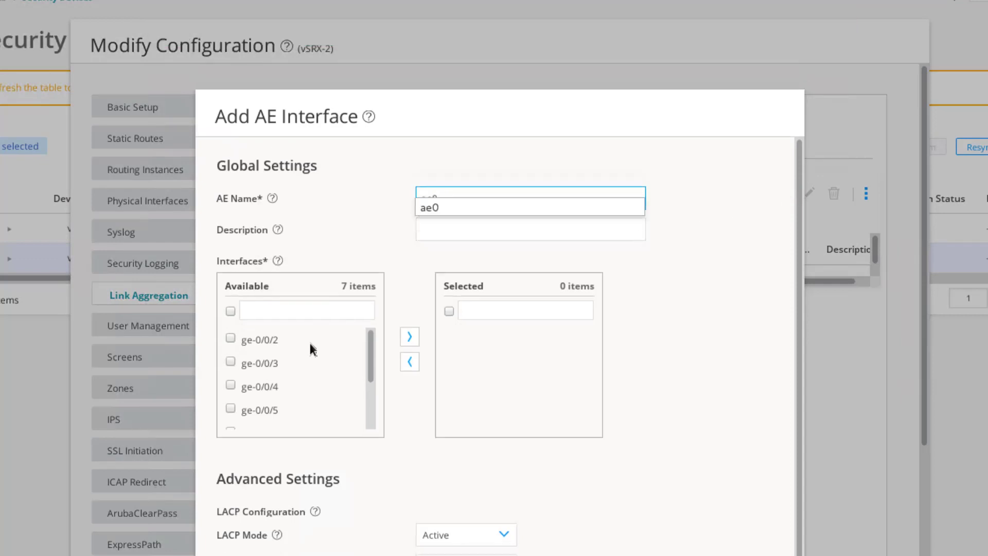
type("0")
scroll(310, 403, "down", 1)
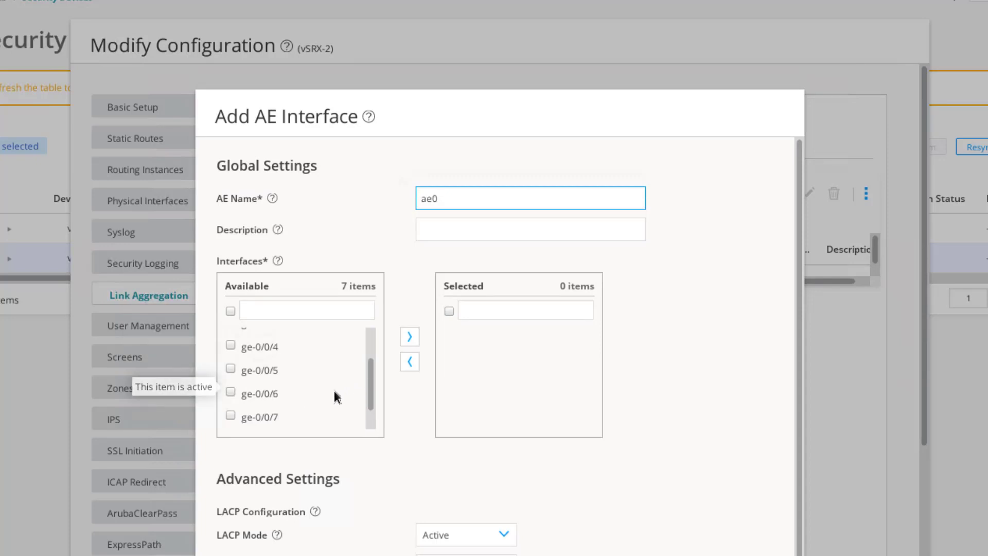
left_click(230, 371)
left_click(232, 393)
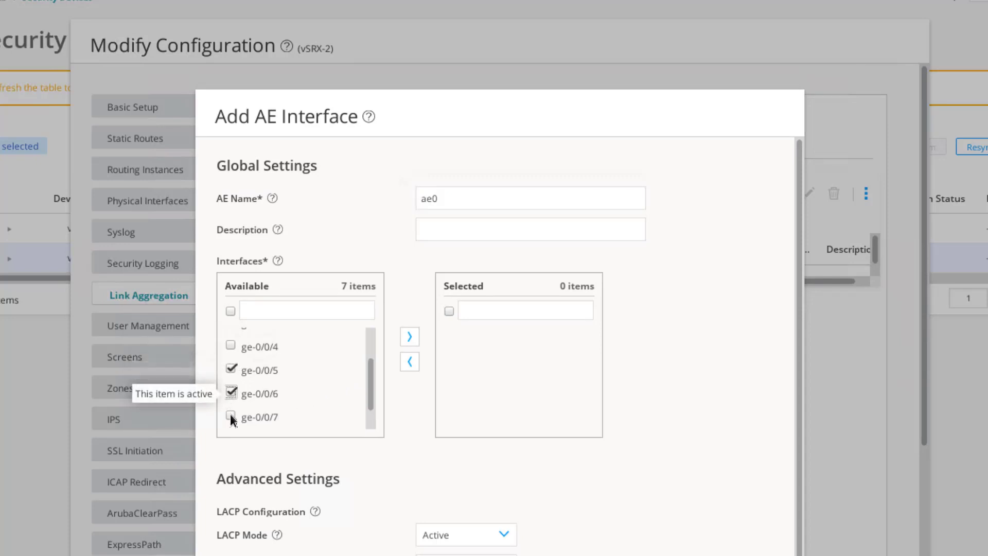
left_click(230, 416)
scroll(276, 380, "down", 1)
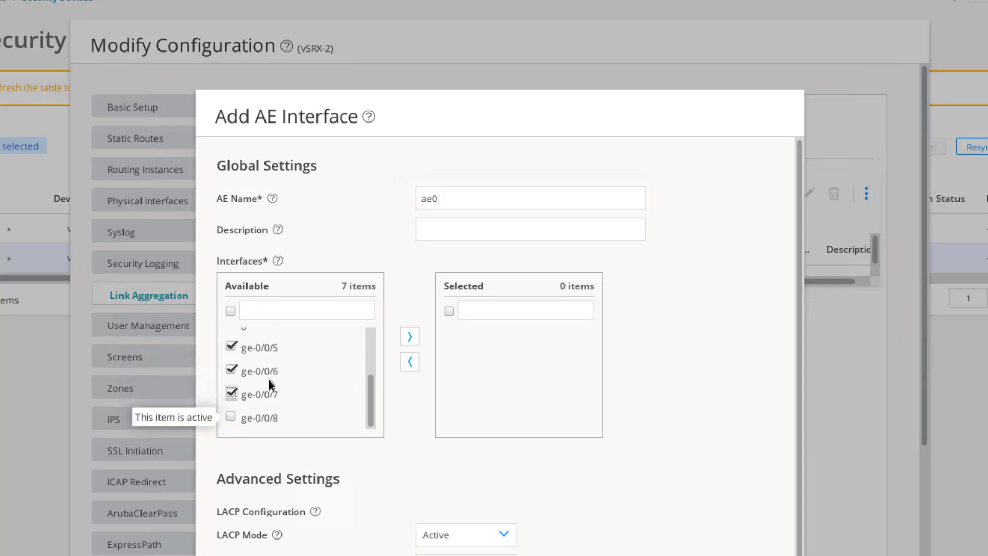
left_click(230, 416)
left_click(409, 337)
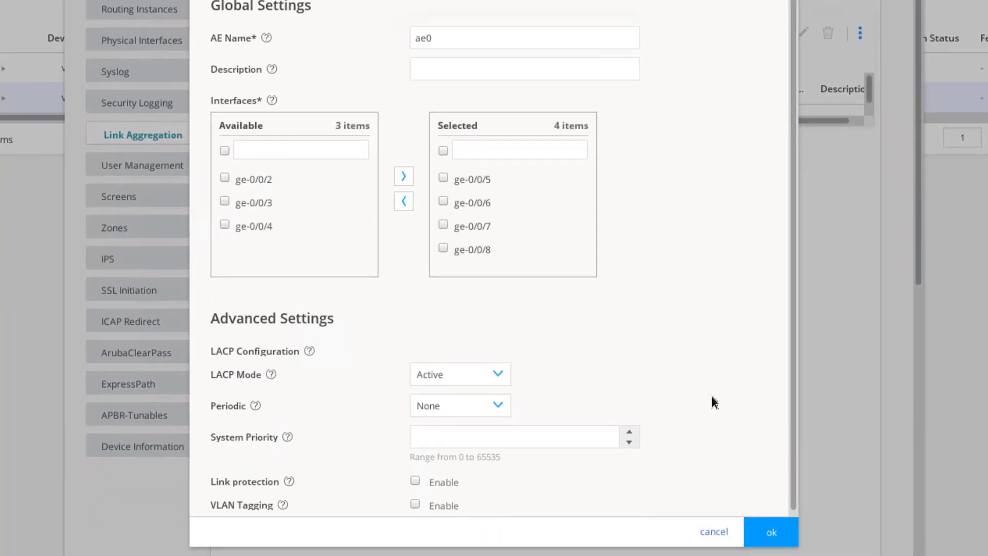
left_click(783, 532)
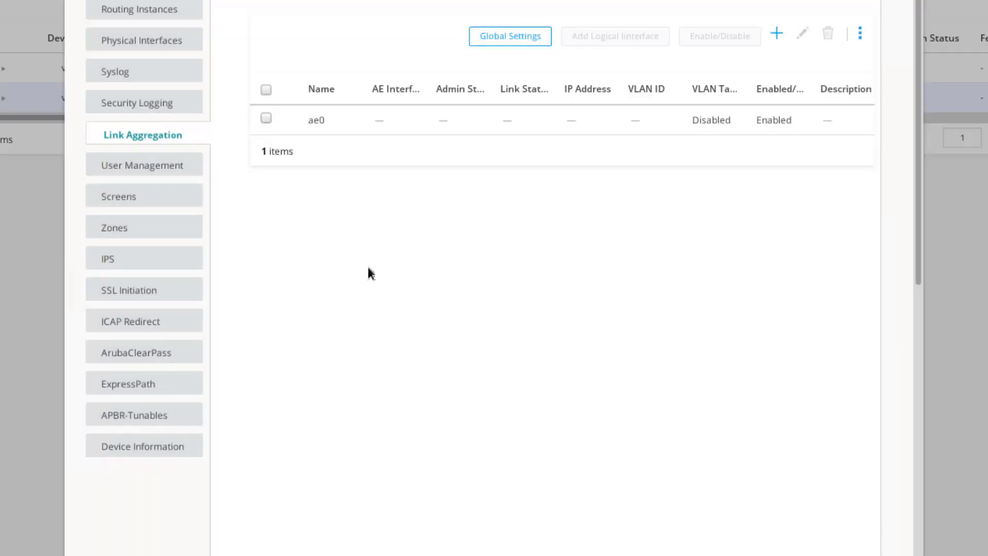
Add logical unit 0 on vSRX-2's ae0 with IPv4 address 10.1.5.2/24
left_click(265, 119)
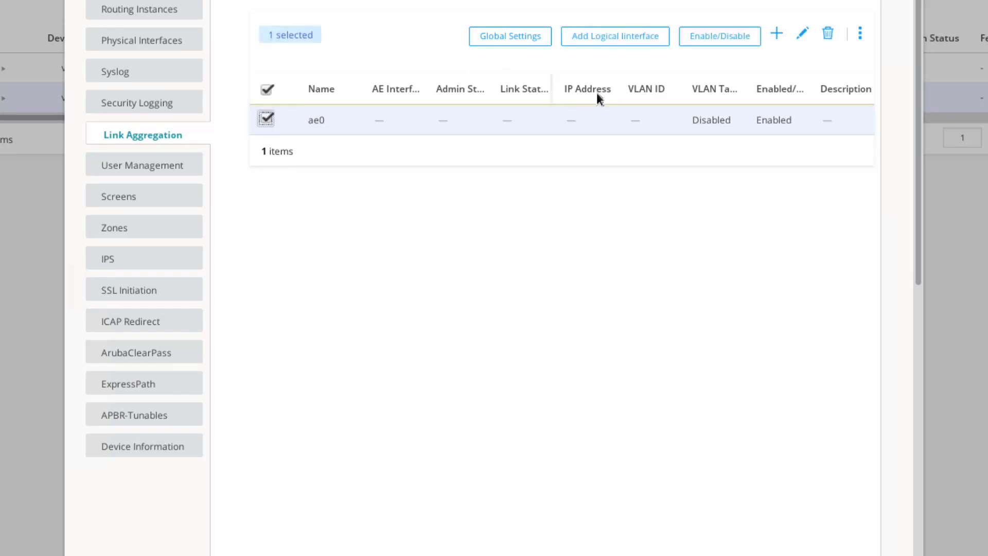
left_click(617, 41)
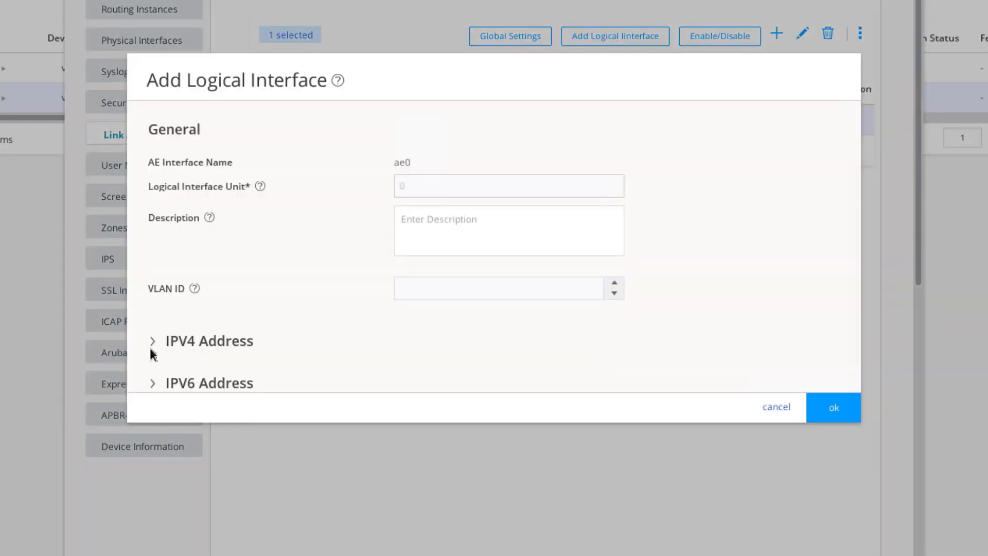
left_click(152, 342)
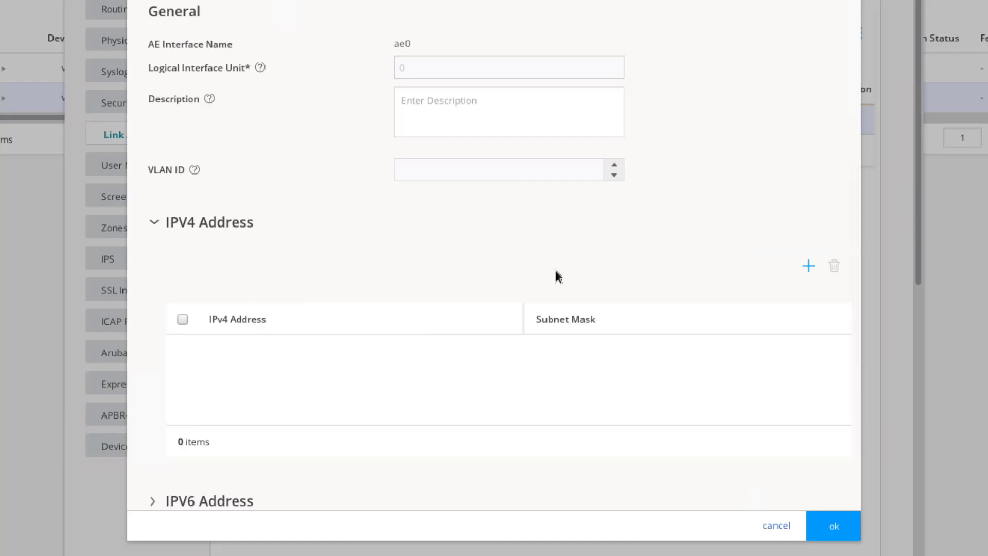
left_click(808, 266)
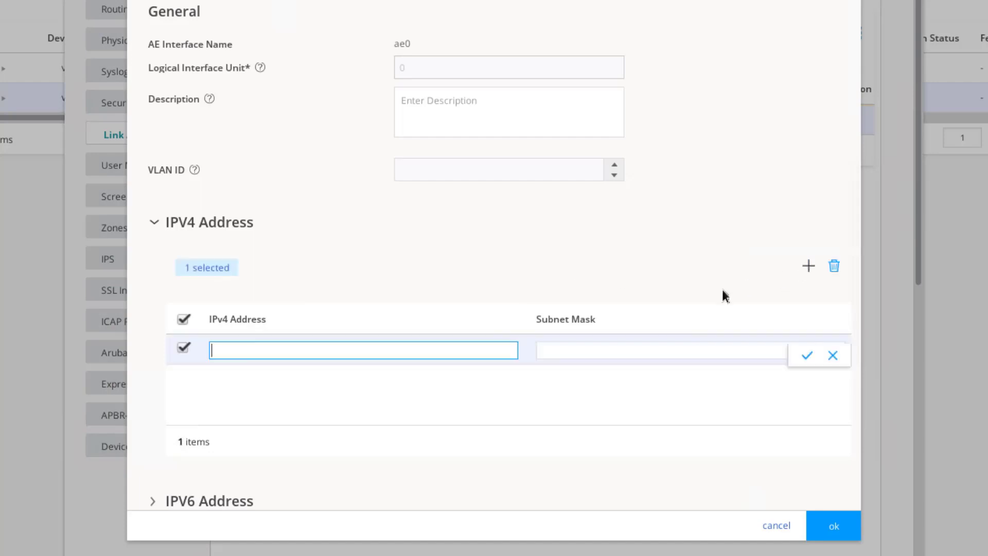
type("10.1.5.2")
key("Tab")
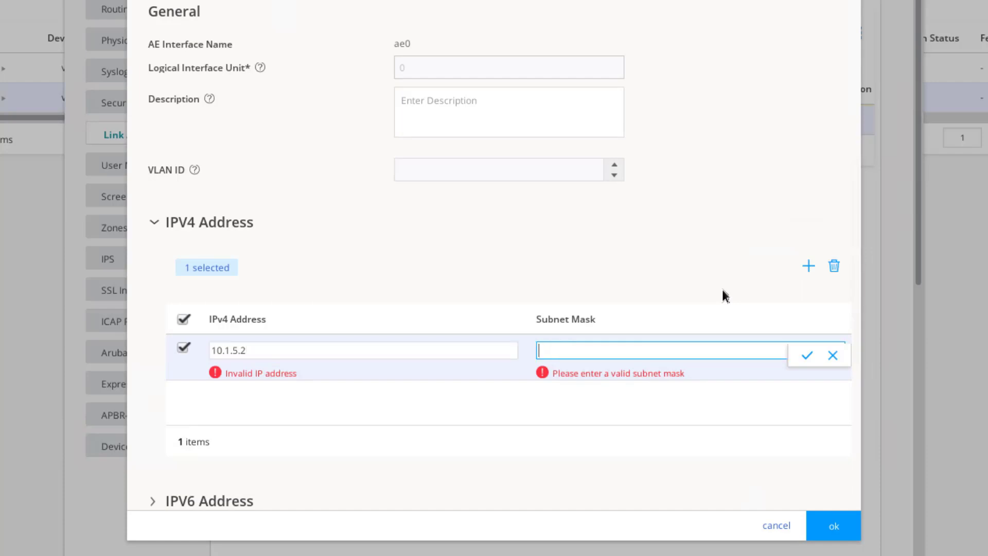
type("24")
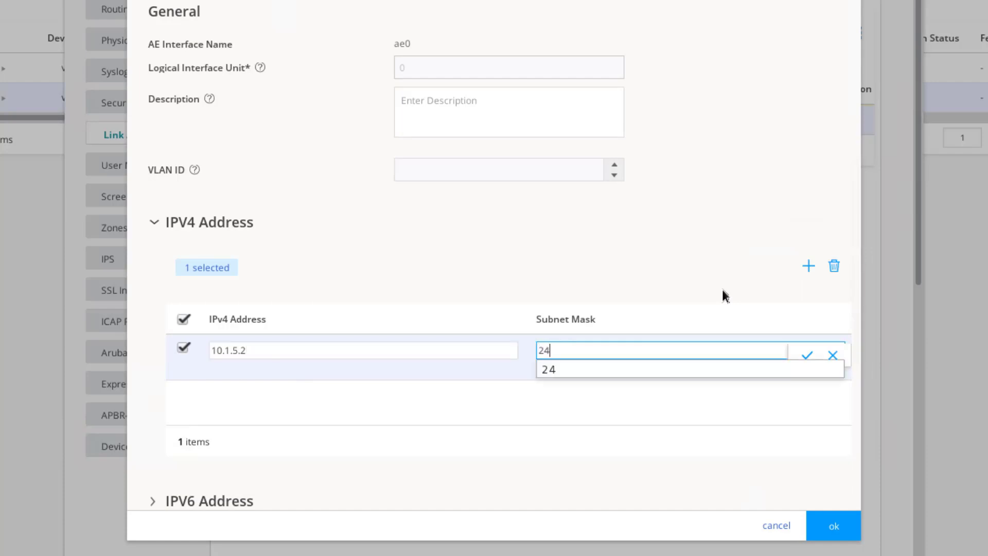
left_click(808, 354)
left_click(826, 523)
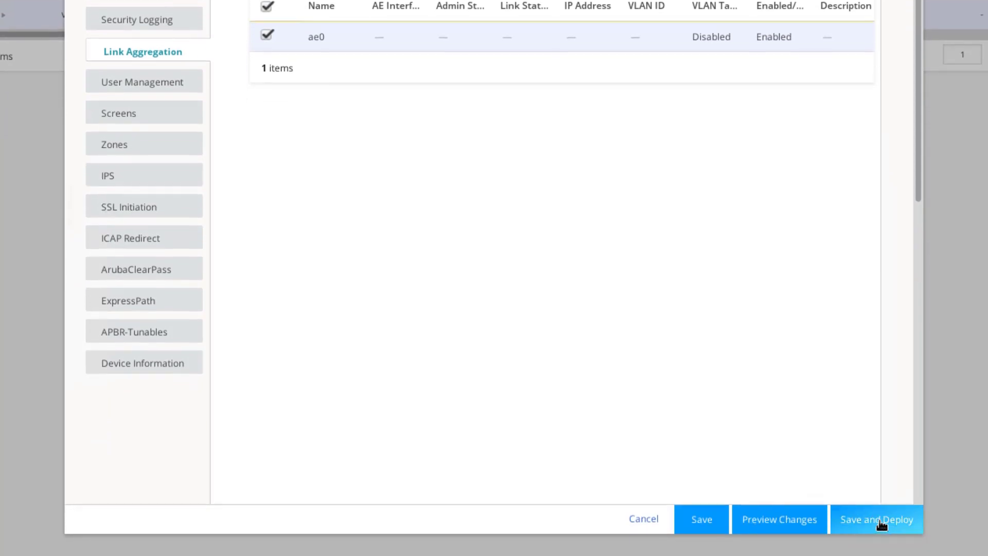
Deploy vSRX-2's configuration with Run now and close the successful job 426016 report
left_click(881, 519)
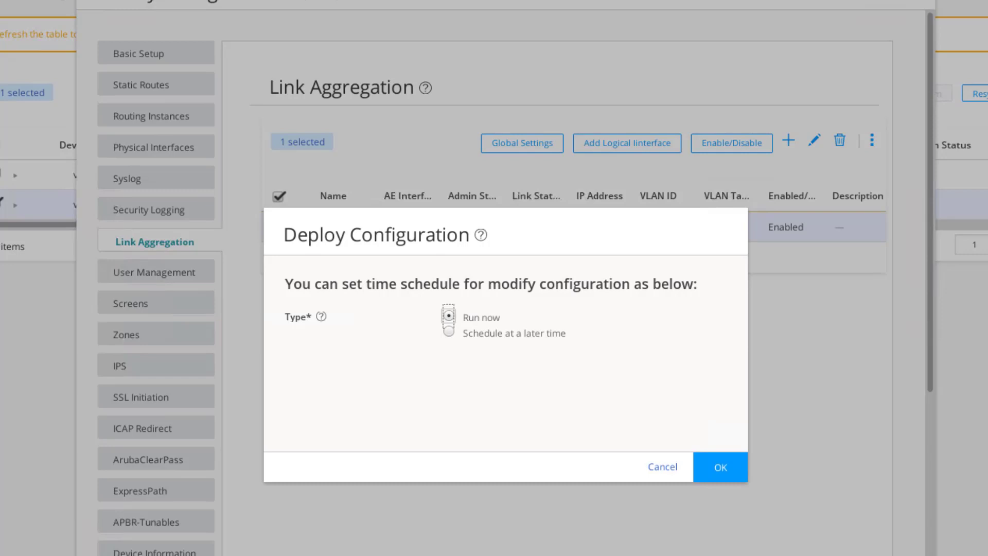
left_click(734, 466)
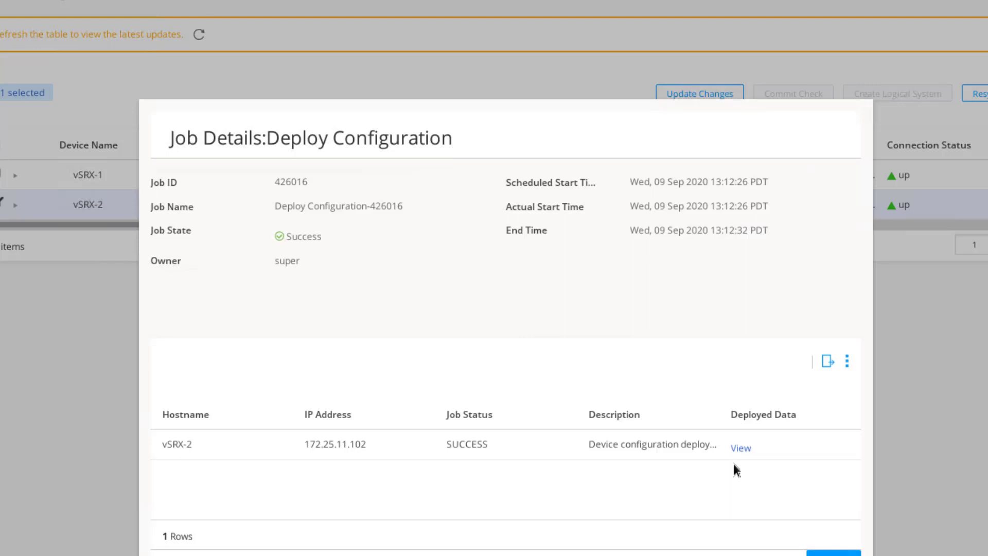
left_click(824, 553)
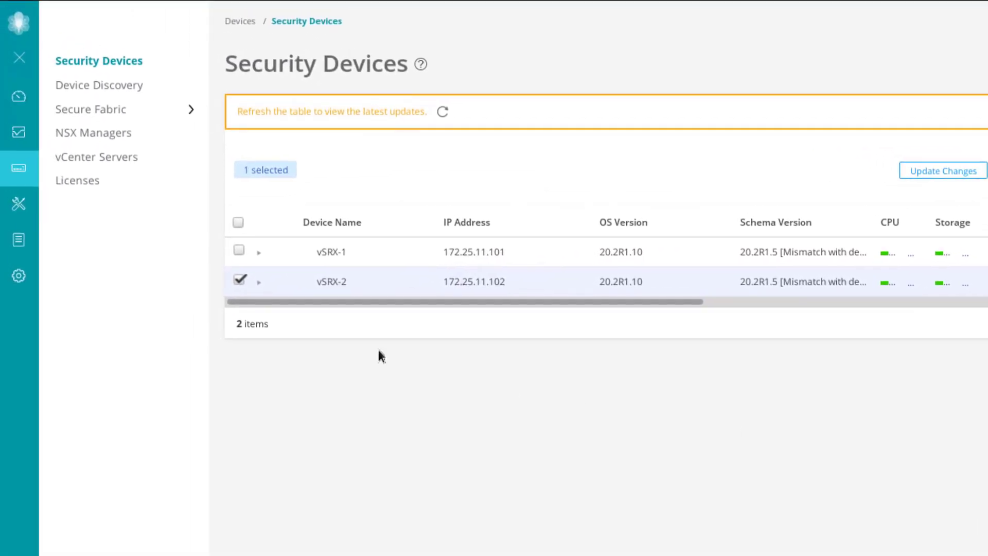
Reopen vSRX-2's configuration and go to its Zones settings
right_click(392, 286)
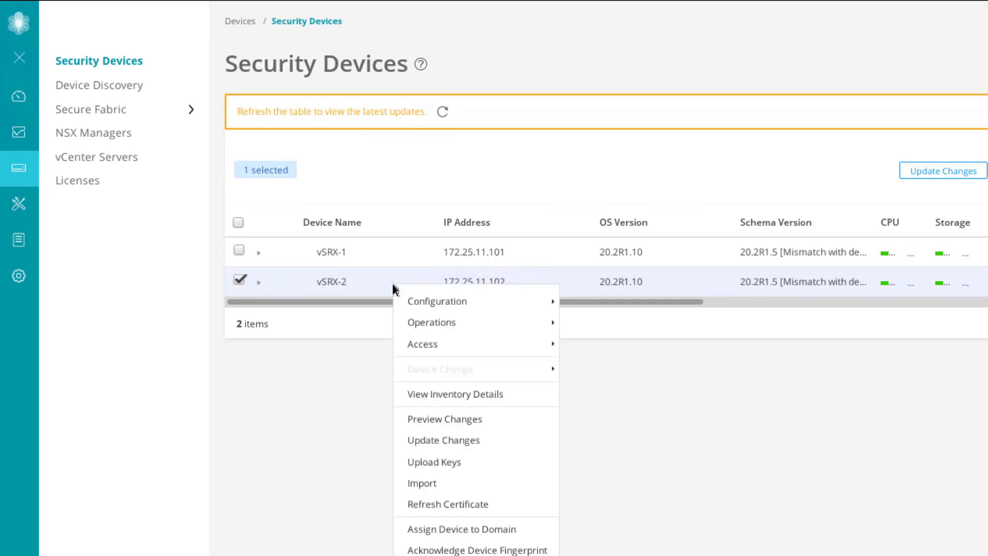
mouse_move(422, 308)
left_click(617, 307)
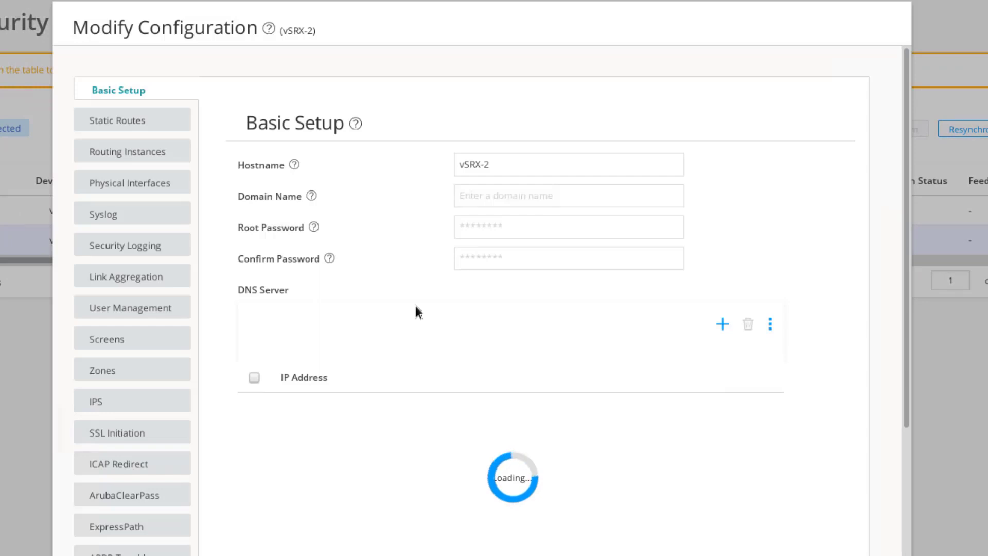
left_click(144, 376)
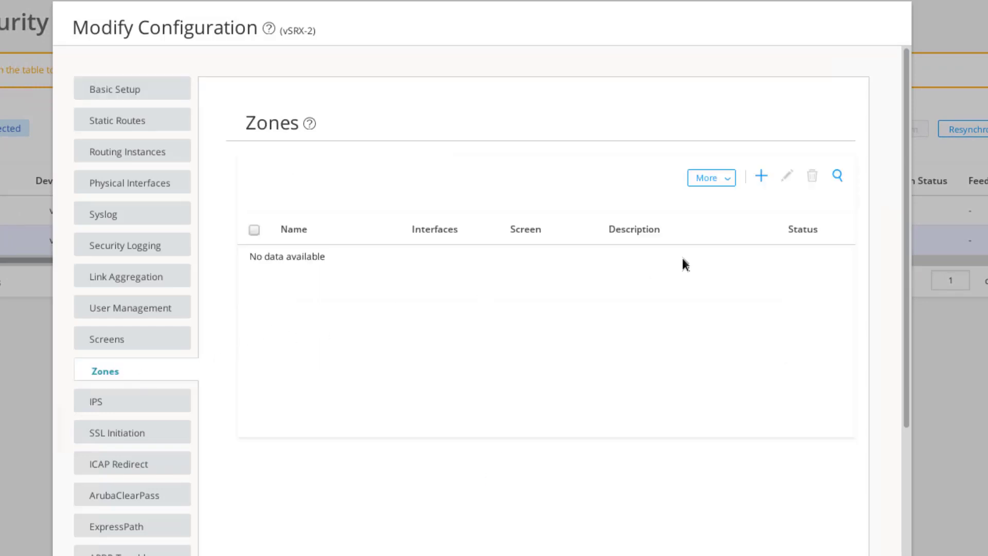
Create zone LAG with interface ae0.0 and any-service, then save and deploy to vSRX-2
left_click(761, 177)
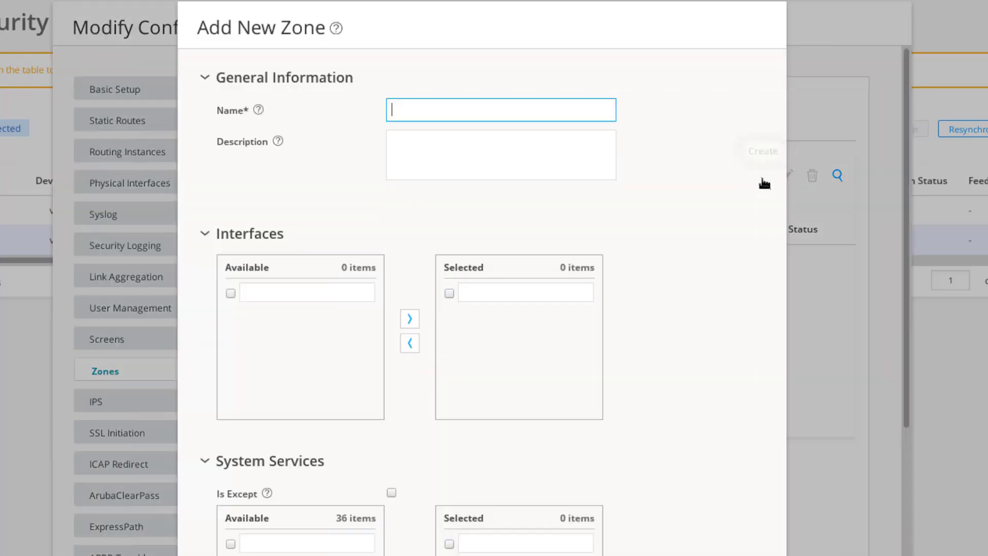
type("LAG")
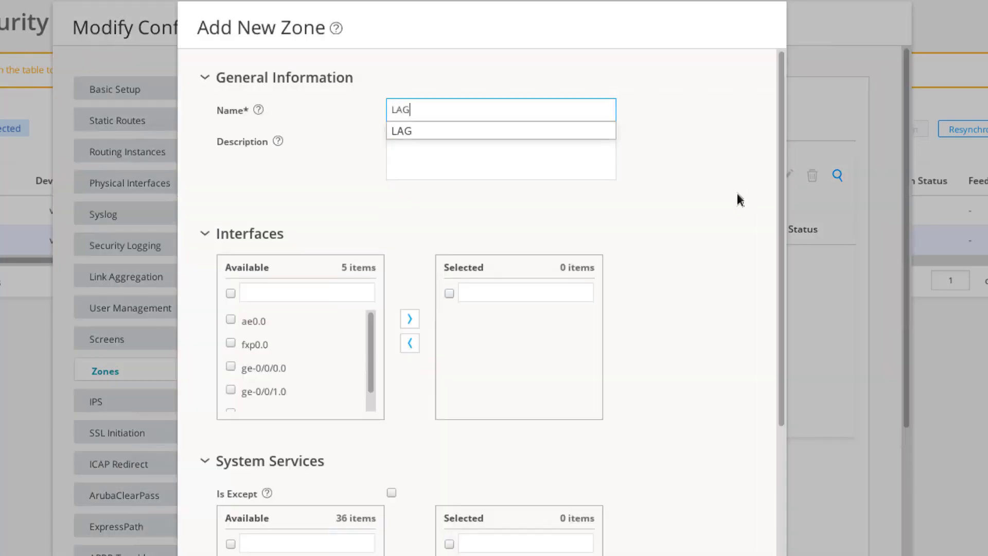
left_click(681, 233)
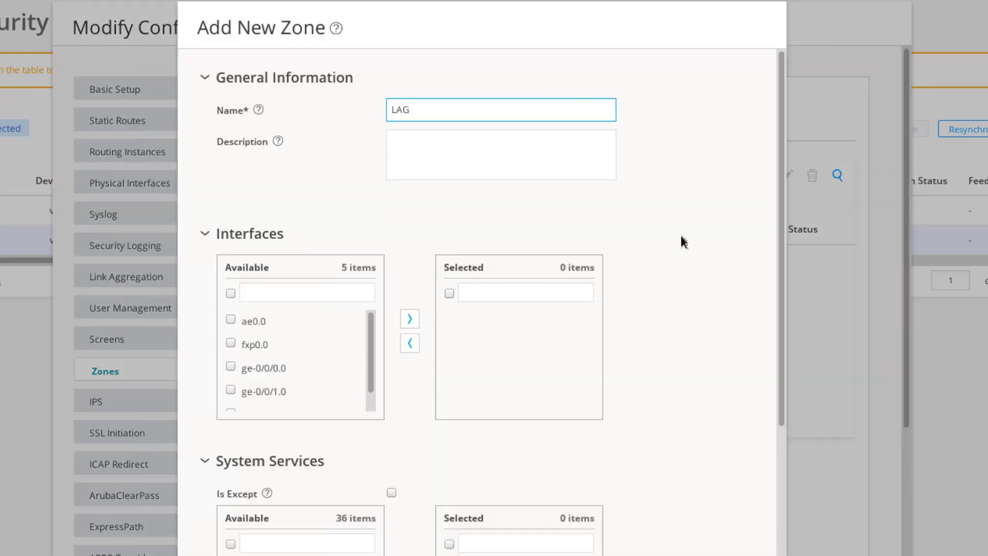
left_click(231, 319)
left_click(410, 318)
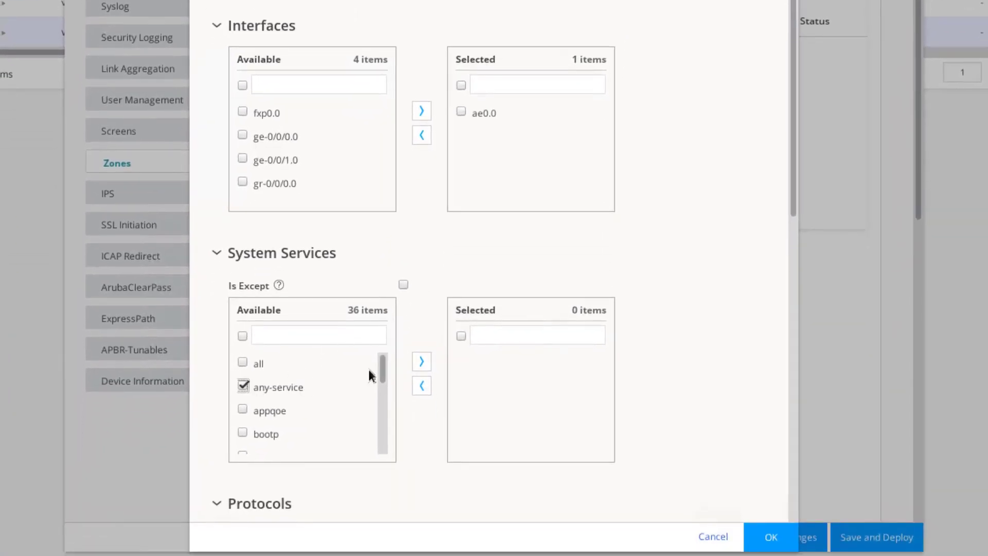
left_click(421, 361)
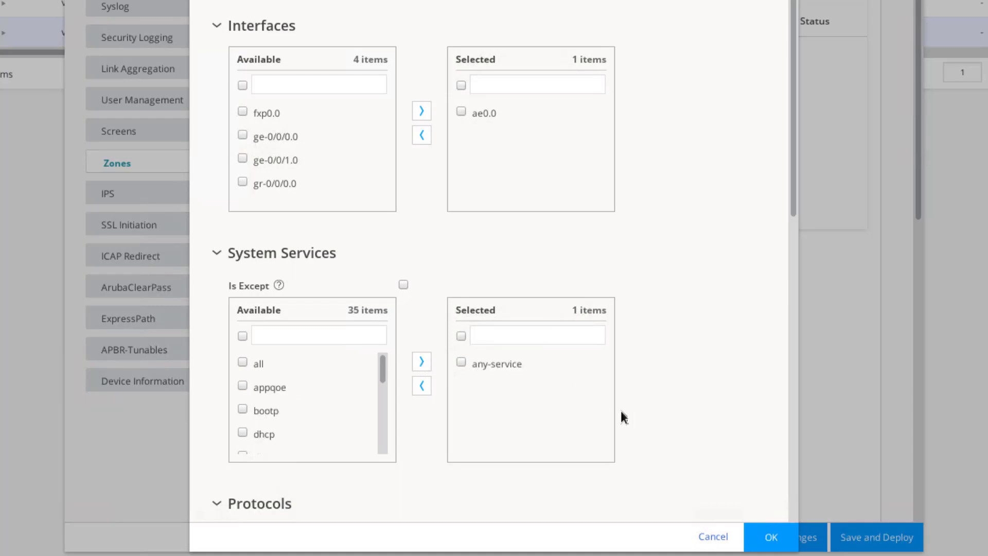
left_click(759, 530)
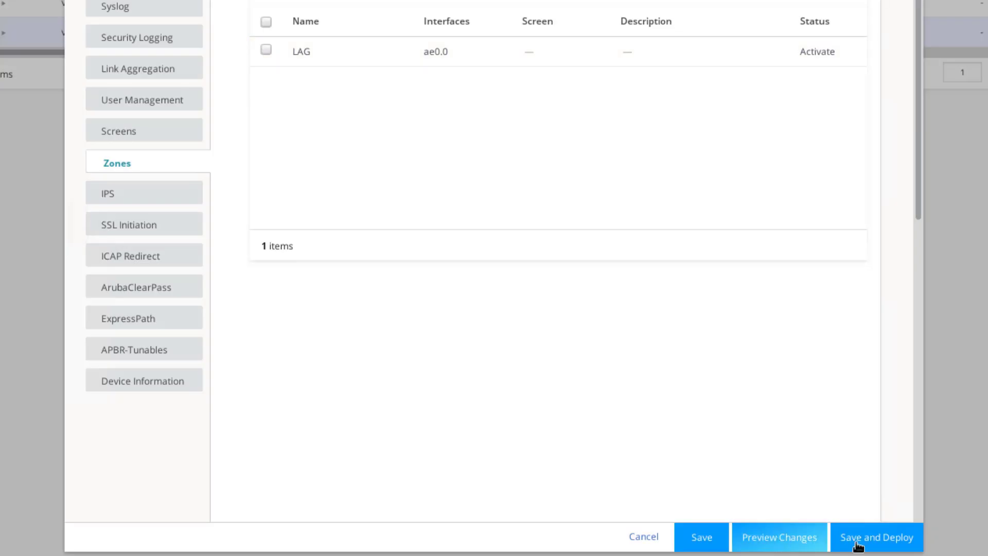
left_click(858, 540)
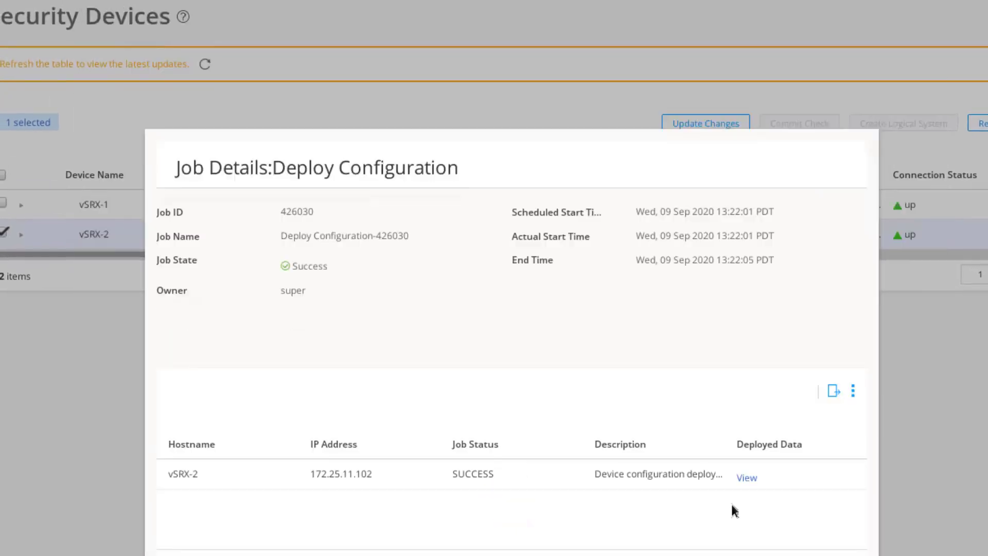
Open vSRX-1's configuration for editing and go to its Zones settings
left_click(393, 453)
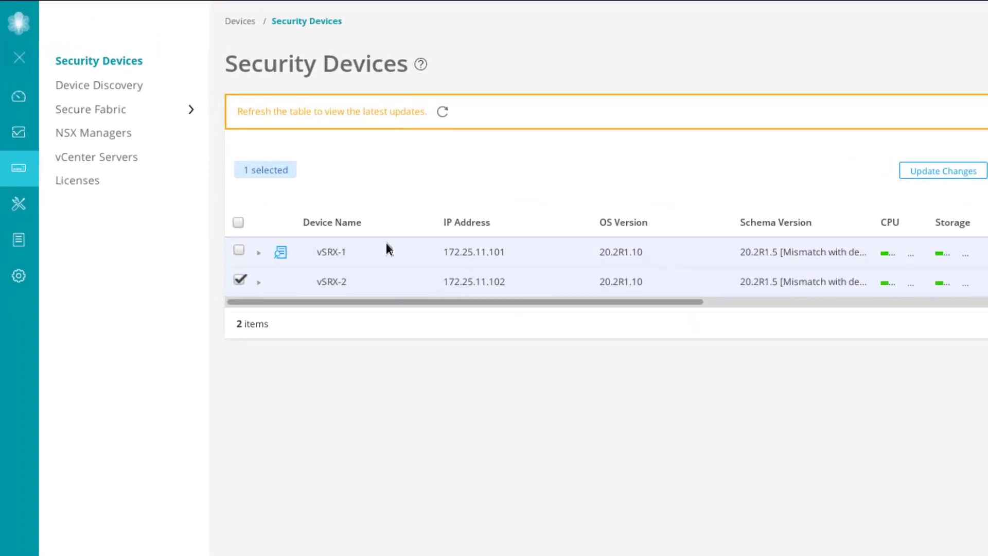
right_click(386, 244)
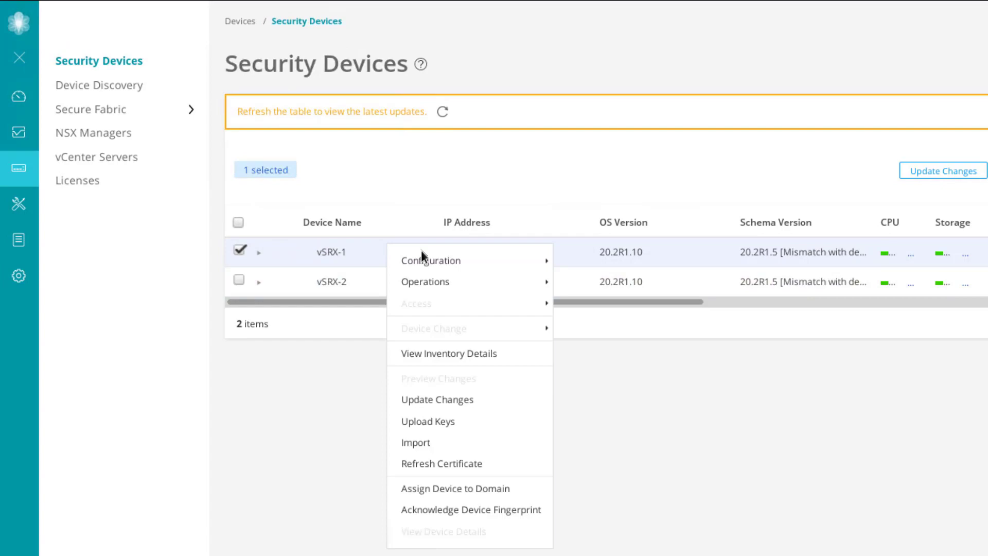
mouse_move(452, 260)
left_click(615, 264)
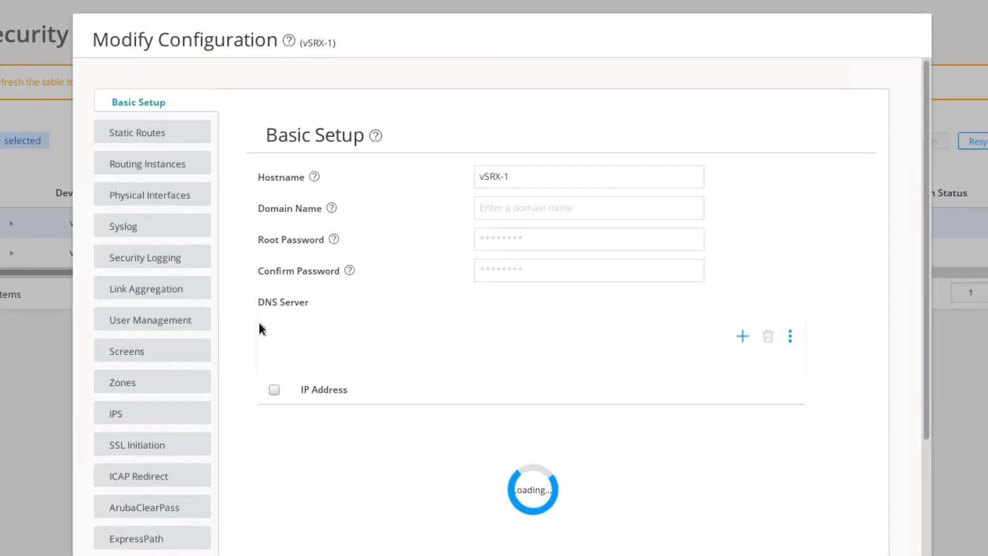
left_click(167, 386)
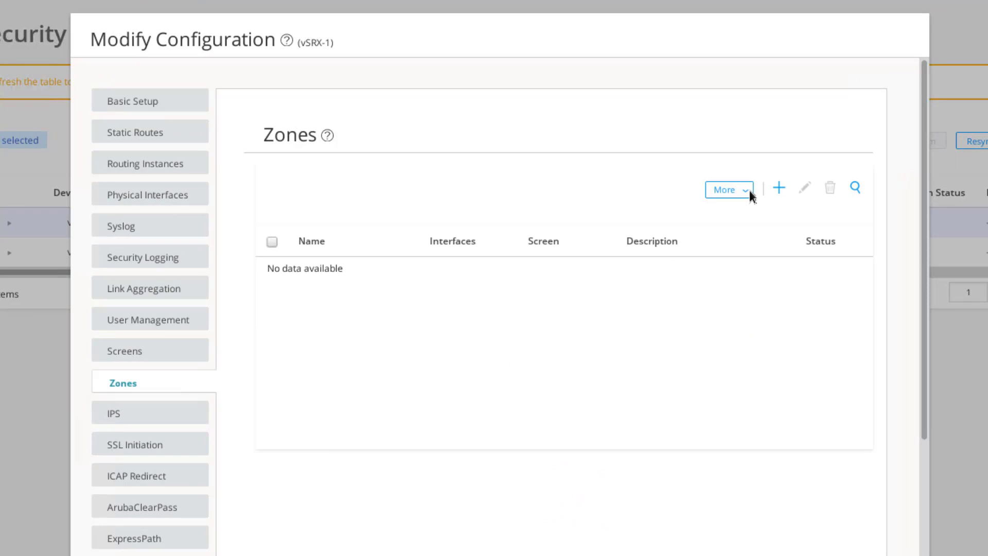
Create zone LAG on vSRX-1 with interface ae0.0 and system service any-service
left_click(777, 191)
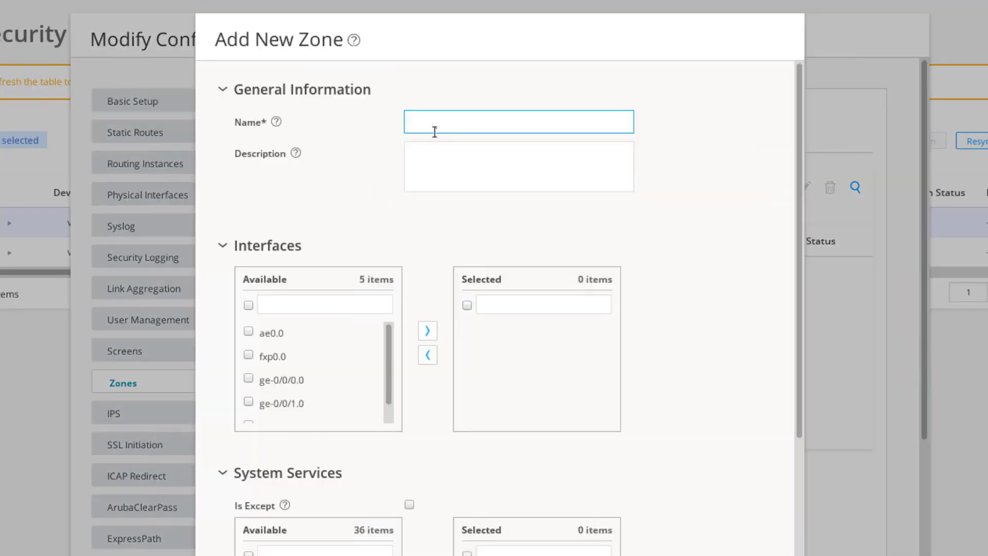
type("LAG")
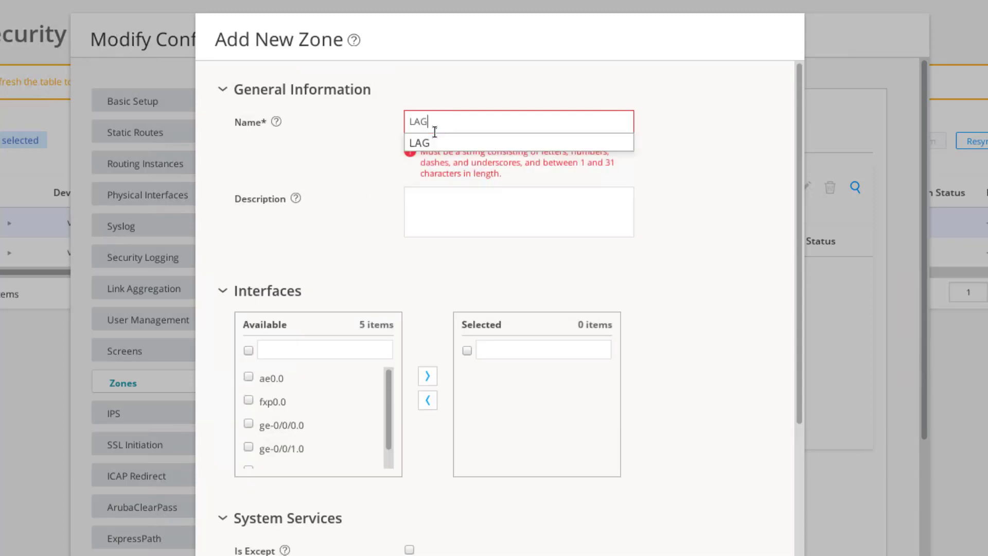
left_click(248, 330)
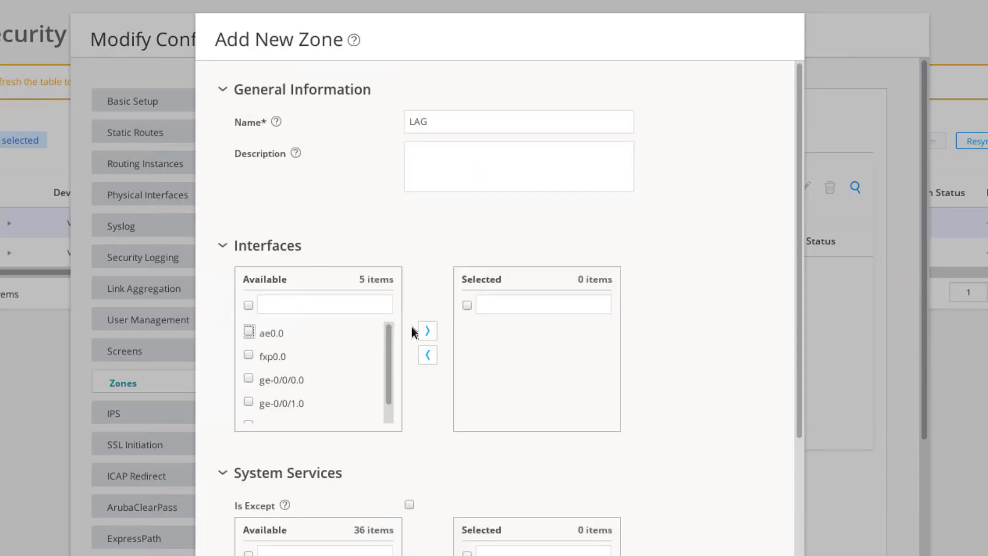
left_click(429, 279)
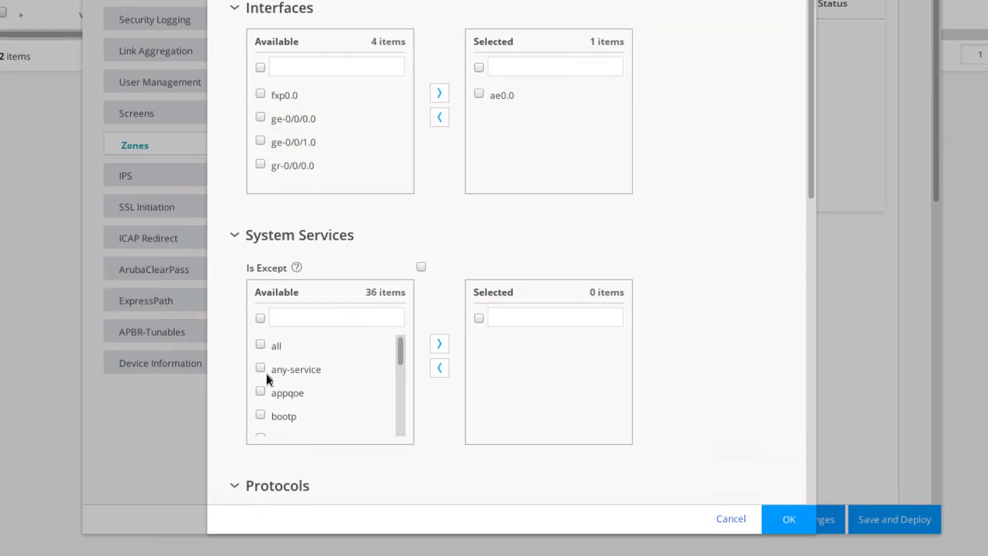
left_click(439, 344)
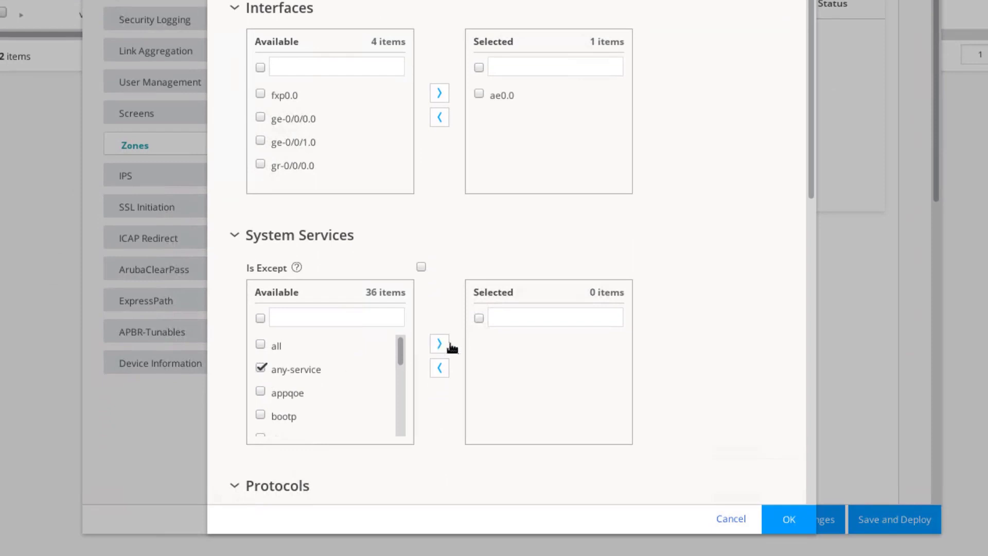
left_click(785, 518)
Save and deploy the configuration to vSRX-1, running the job immediately
left_click(880, 519)
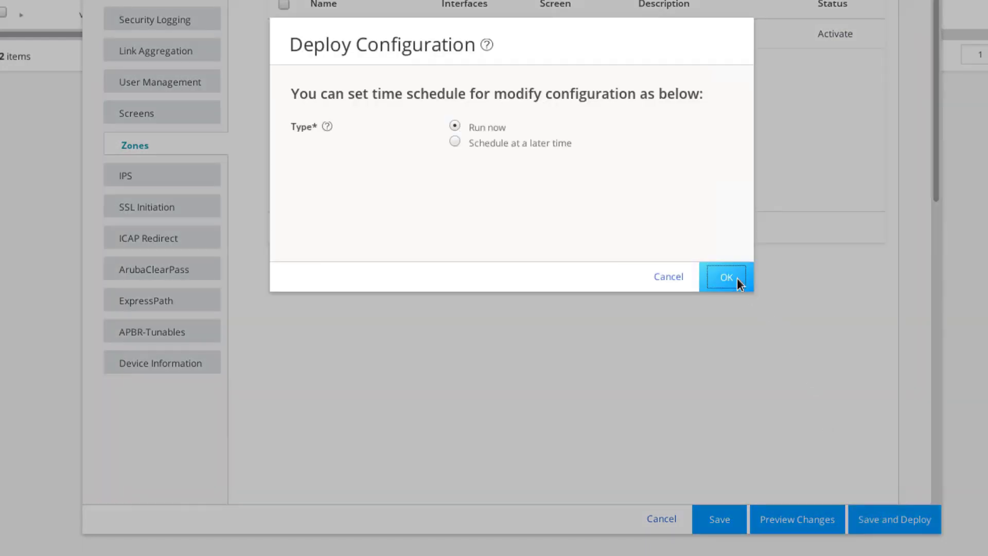
left_click(737, 280)
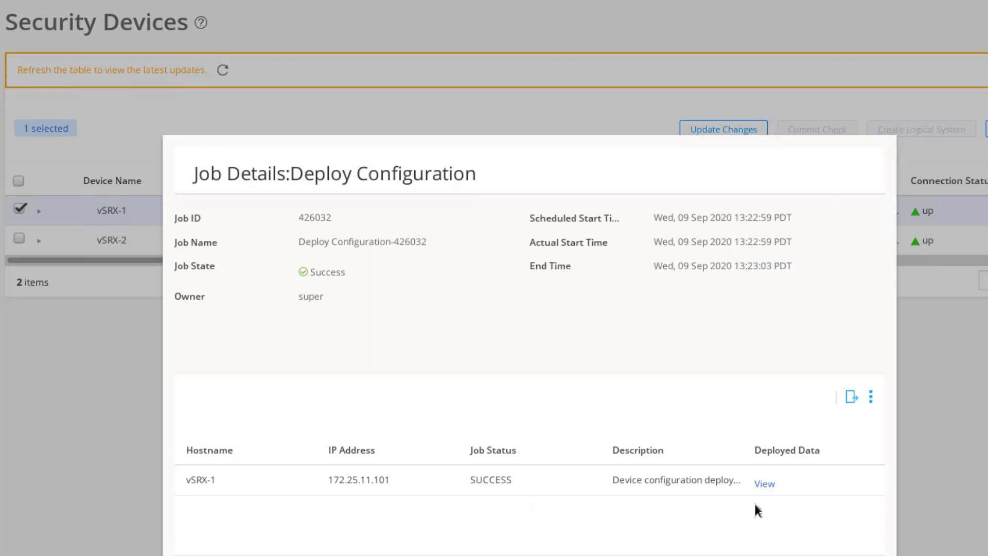
key("Escape")
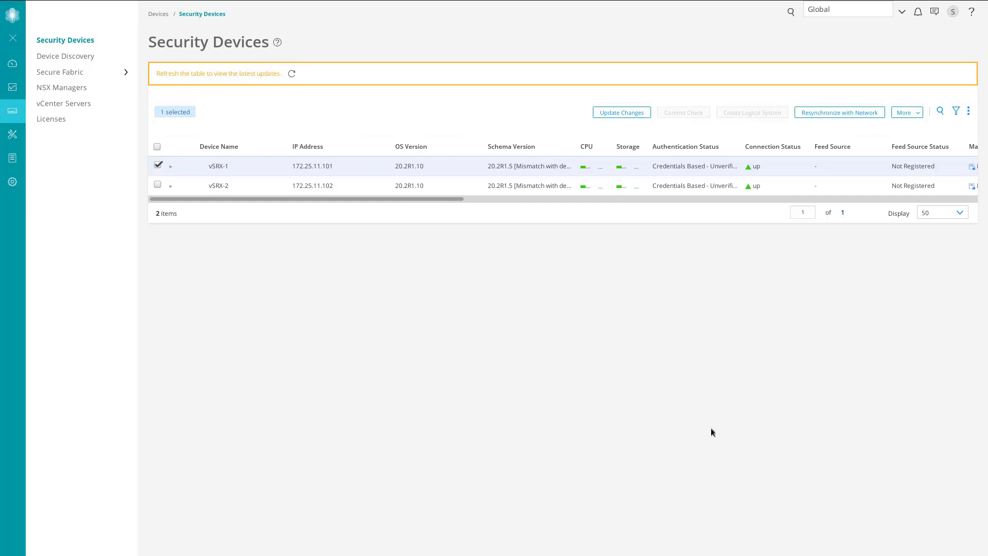
Switch to the SecureCRT terminal session for vSRX-1
key("alt+Tab")
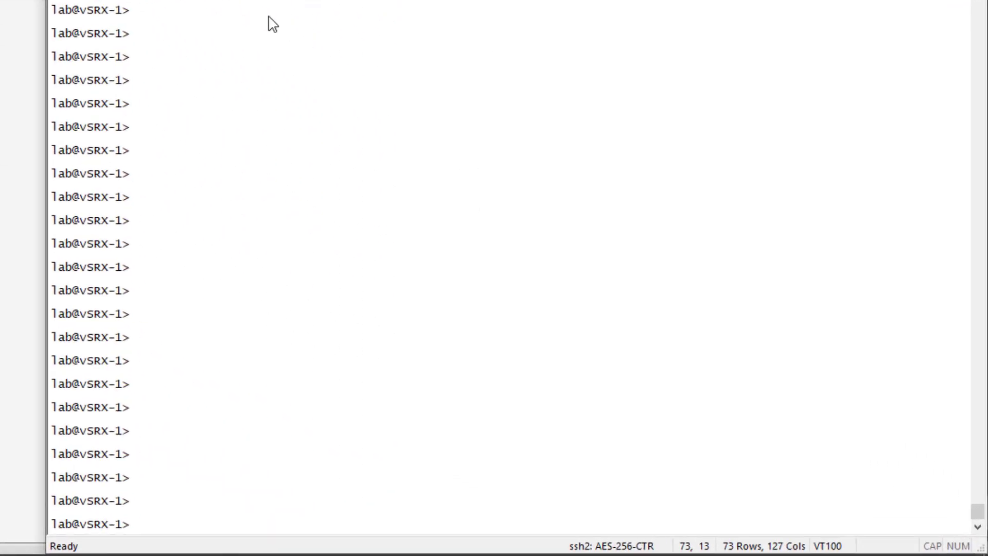
Check ae0 interface and LACP status on vSRX-1, then run 'ping 10.1.5.2 detail'
type("show interfaces terse | match ae0")
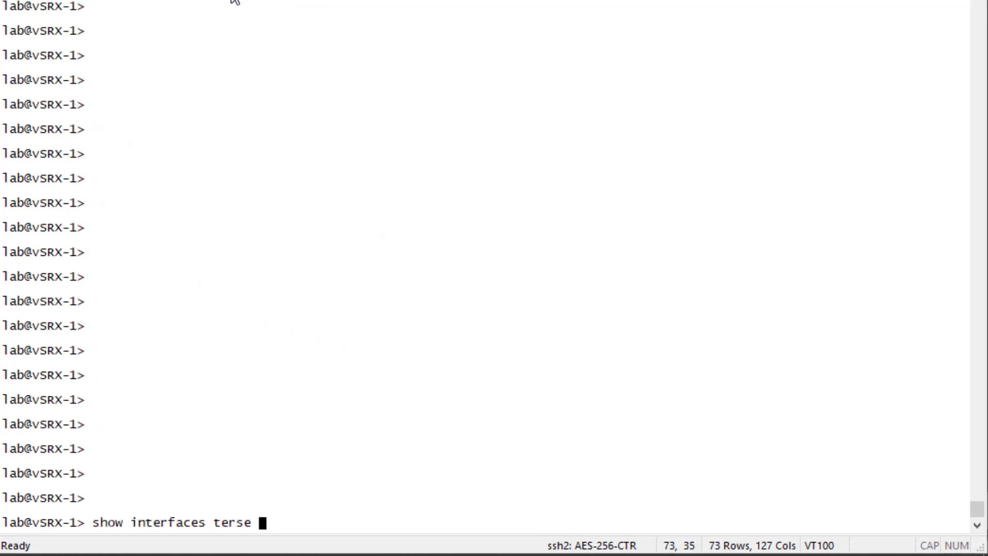
key("Return")
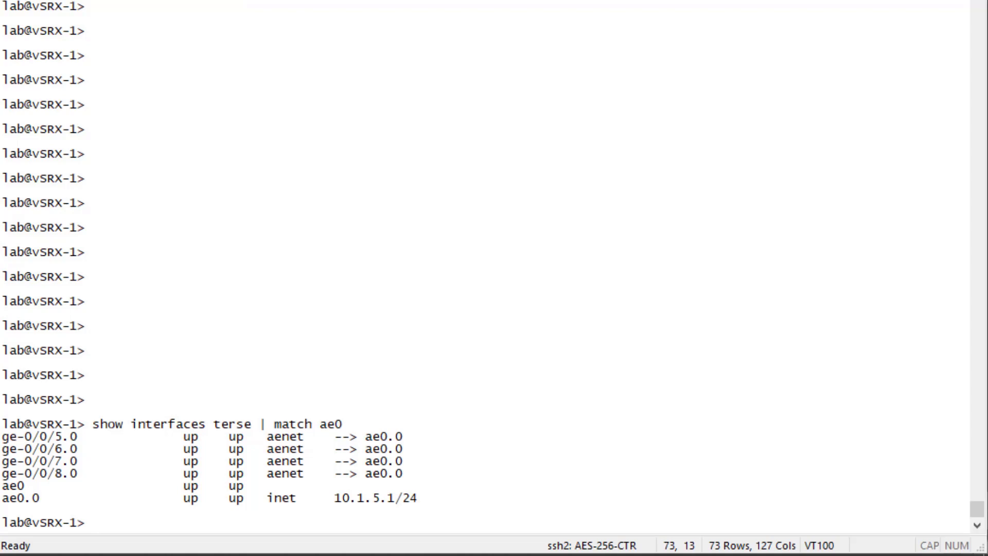
type("show lacp interfaces ae0")
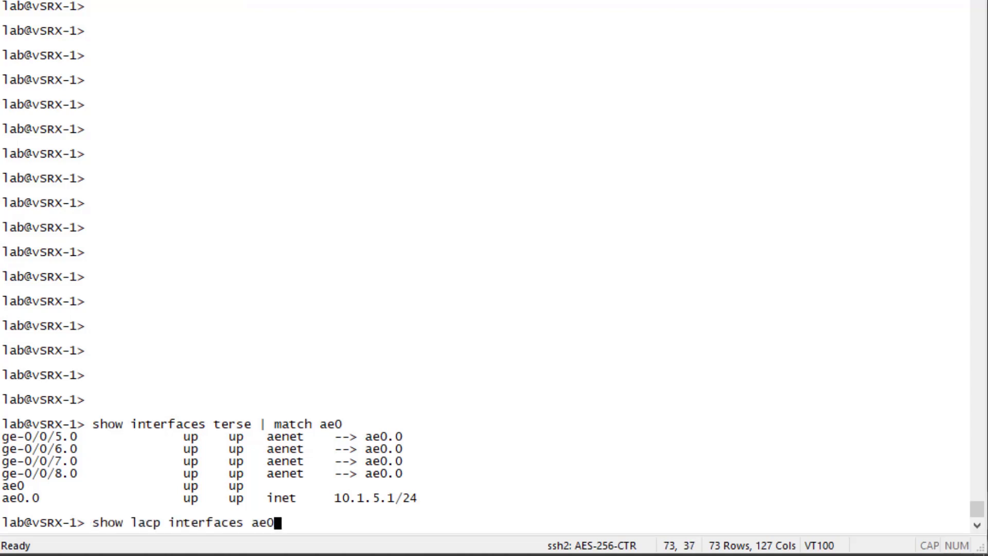
key("Return")
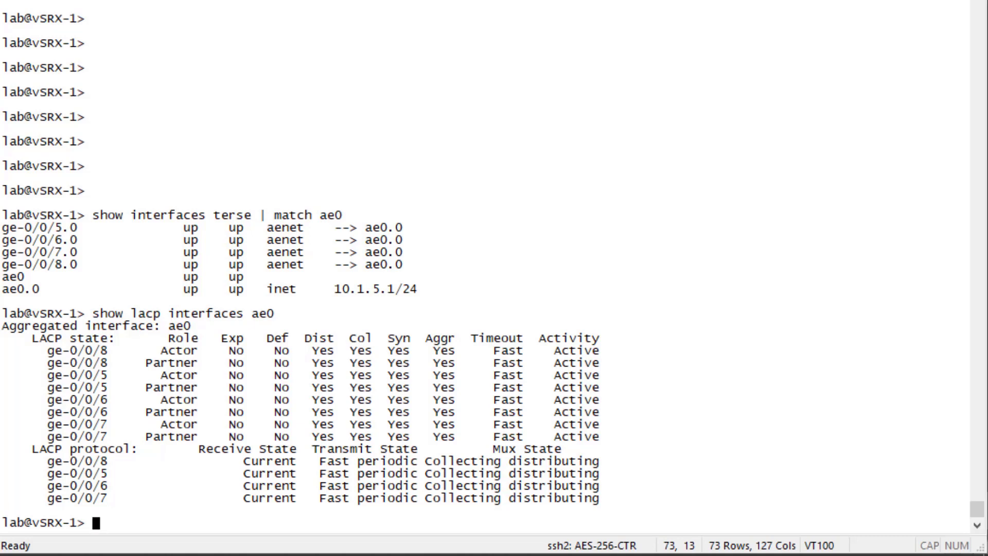
type("ping 10.1.5.2 detail")
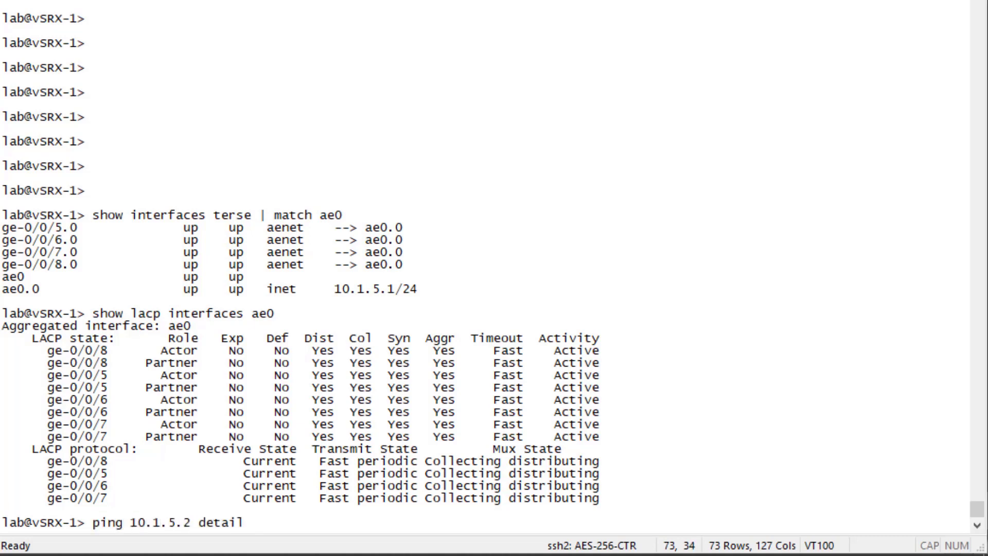
key("Return")
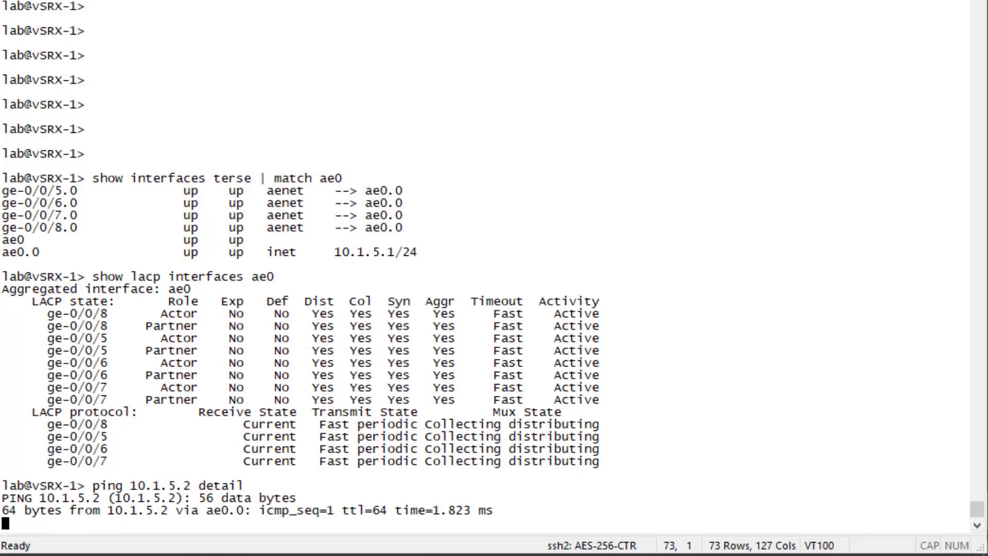